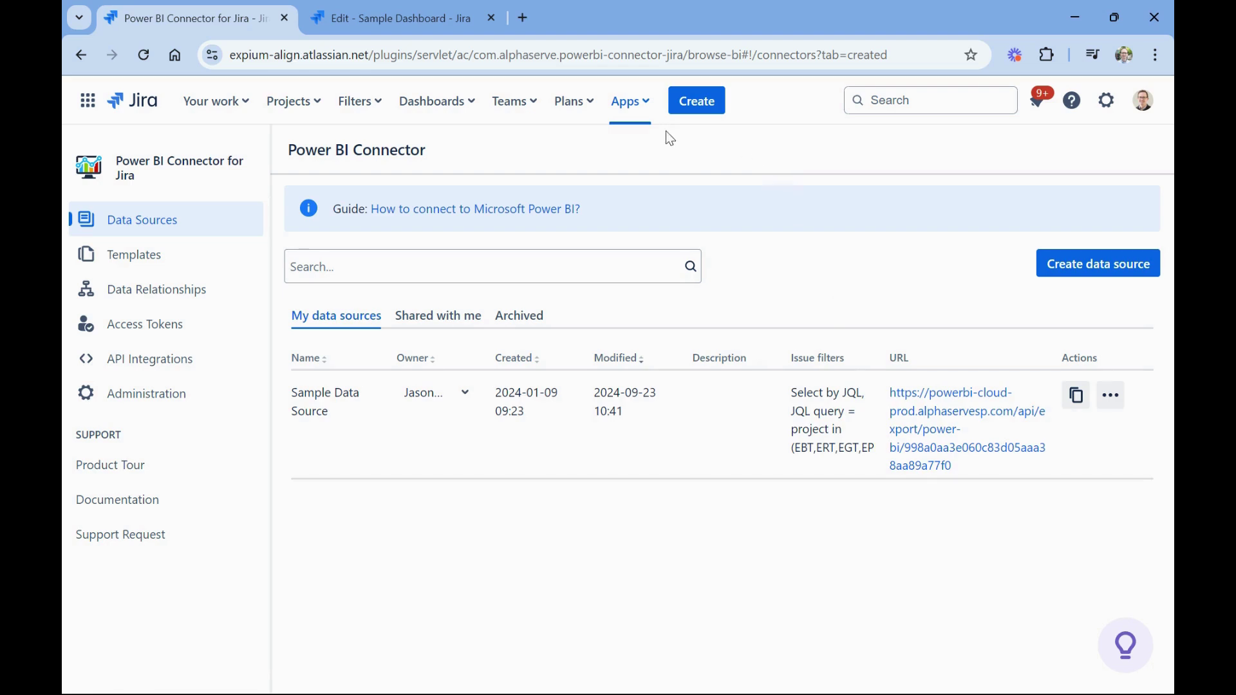
{"action": "left_click", "coordinate": [644, 110]}
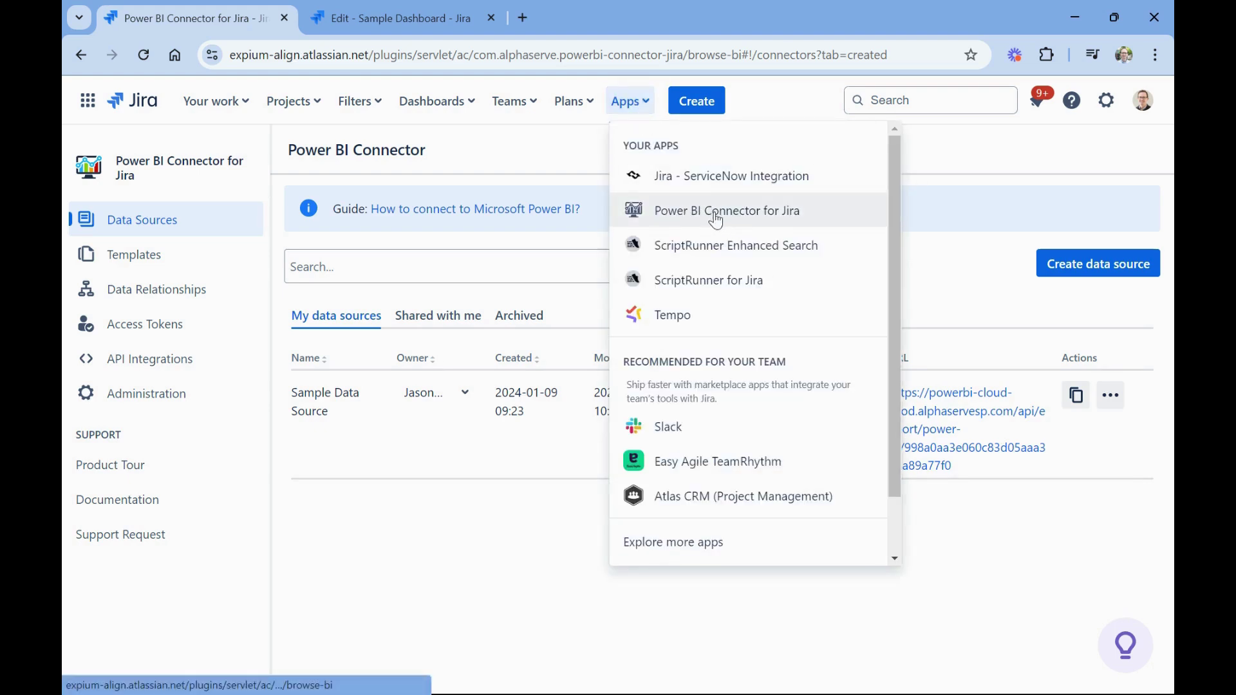
{"action": "left_click", "coordinate": [776, 106]}
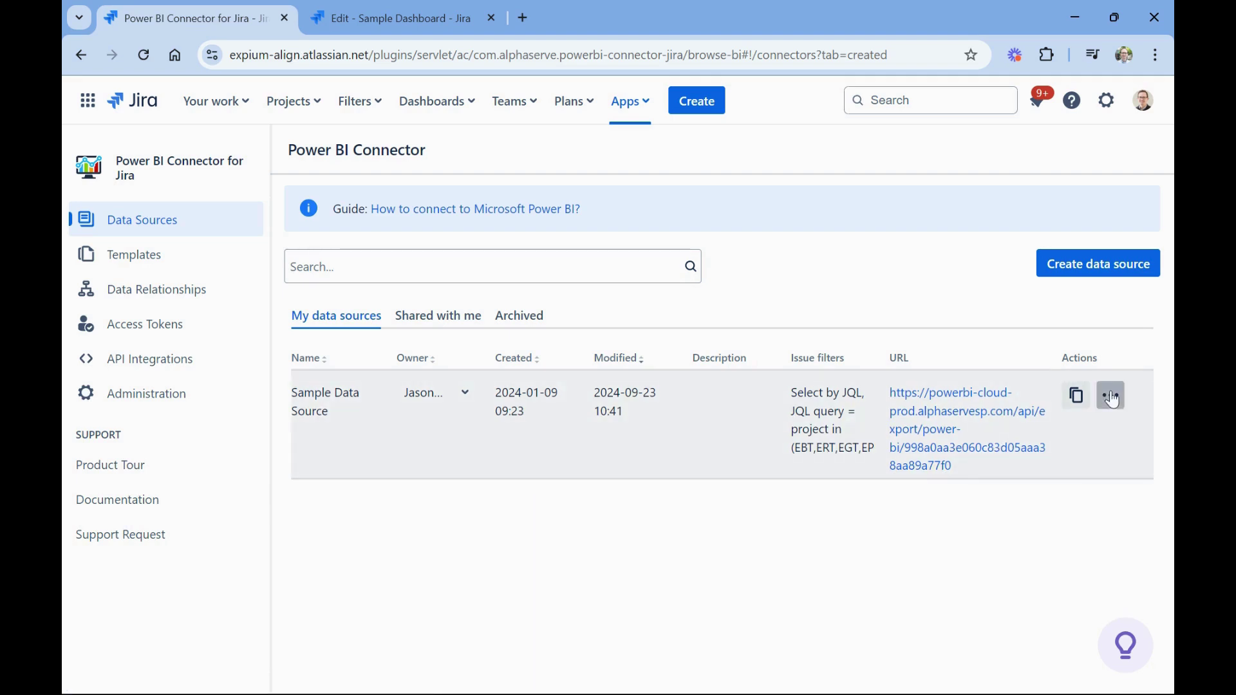
Open the Sample Data Source for editing and scroll down to its table sections
{"action": "left_click", "coordinate": [1111, 395]}
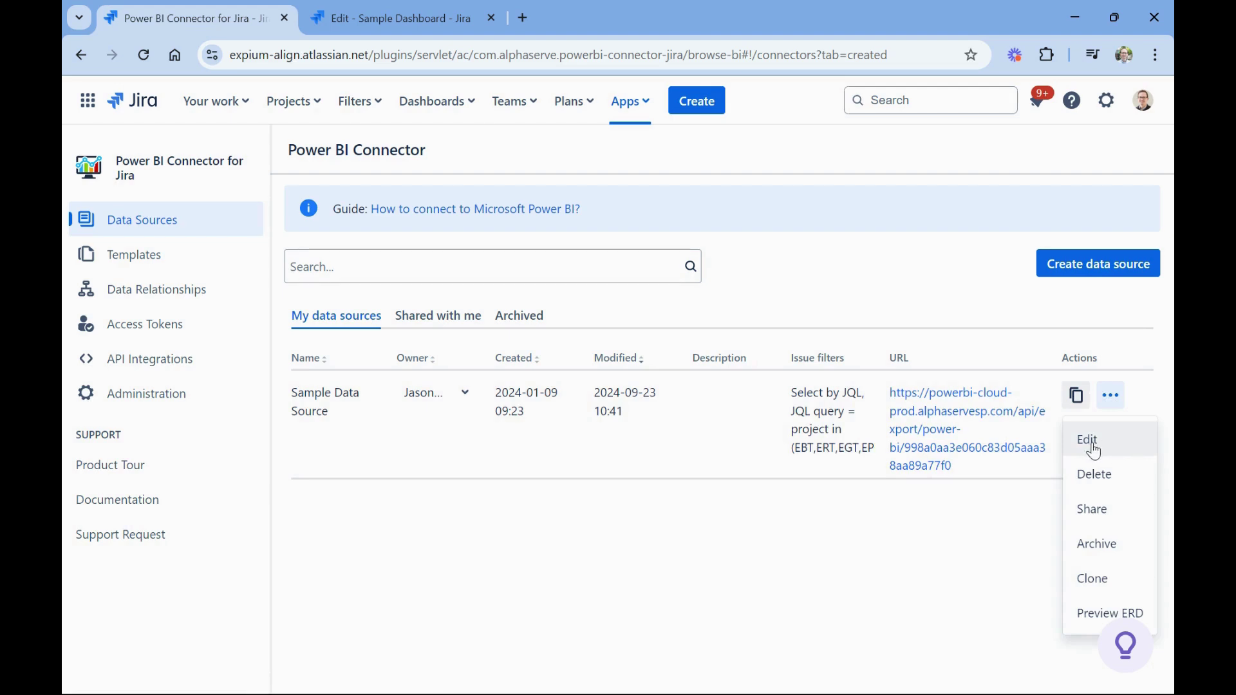
{"action": "left_click", "coordinate": [1093, 444]}
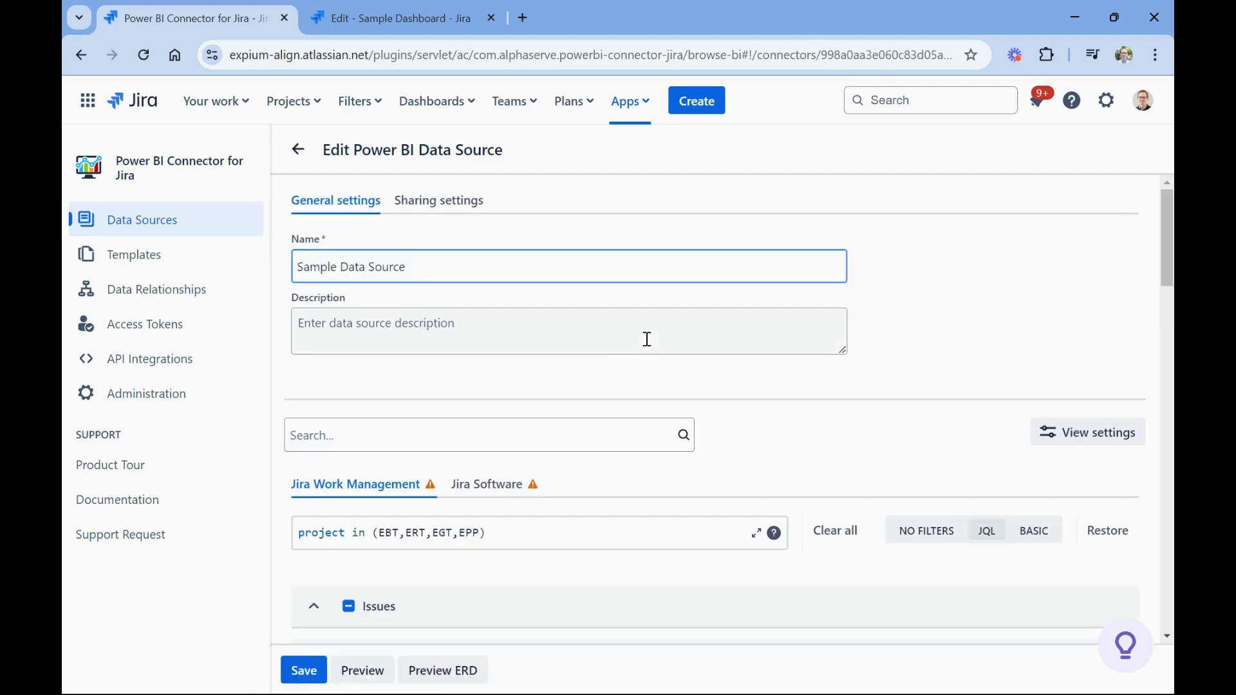
{"action": "scroll", "coordinate": [545, 332], "scroll_direction": "down", "scroll_amount": 3}
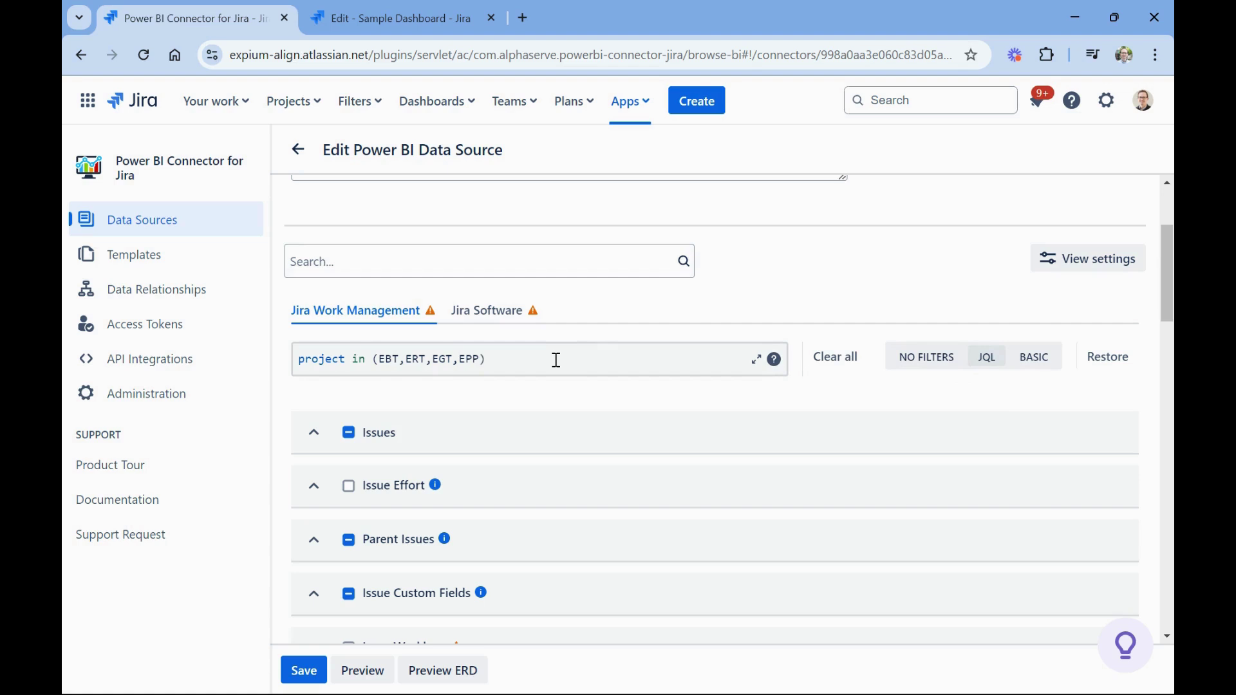
{"action": "scroll", "coordinate": [560, 356], "scroll_direction": "down", "scroll_amount": 2}
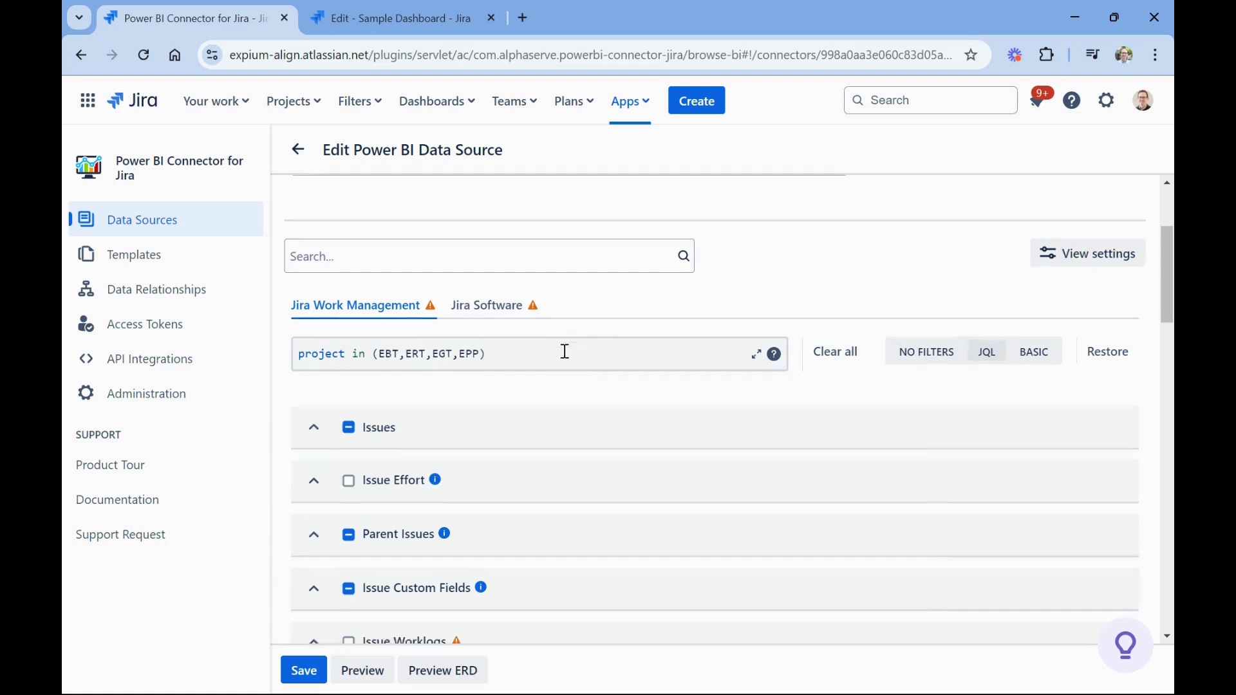
{"action": "scroll", "coordinate": [564, 351], "scroll_direction": "down", "scroll_amount": 2}
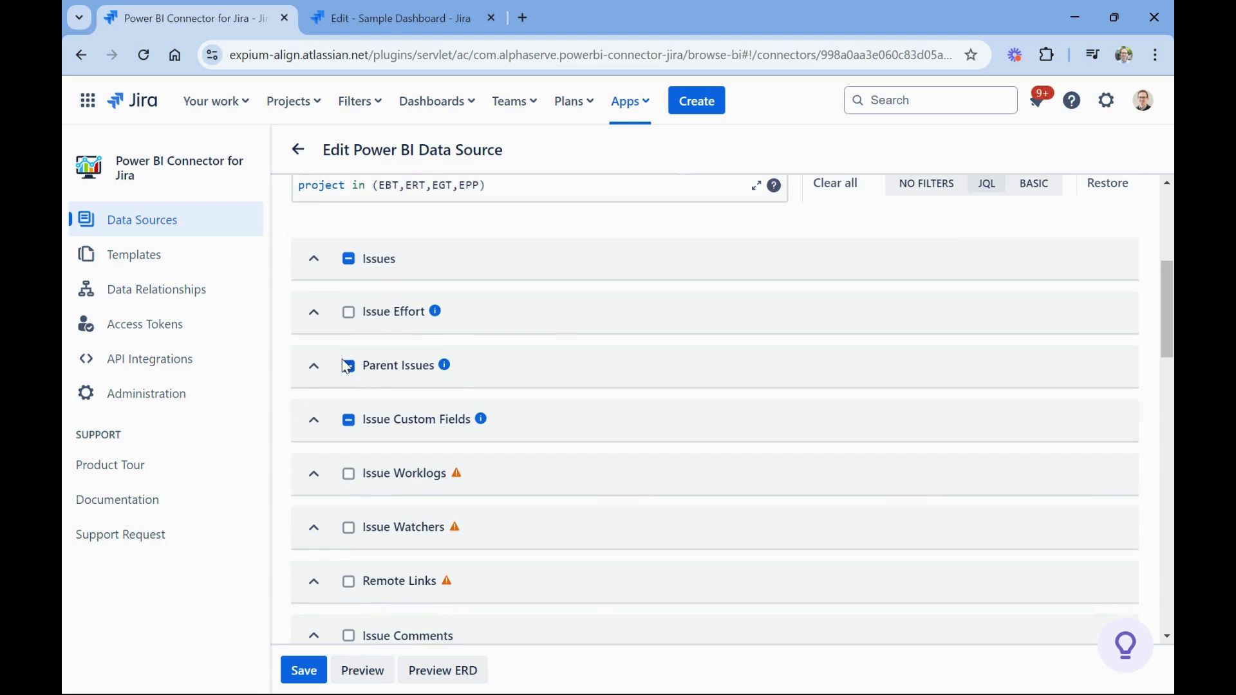
Expand and collapse the Issues and Parent Issues sections to review their fields
{"action": "left_click", "coordinate": [313, 260]}
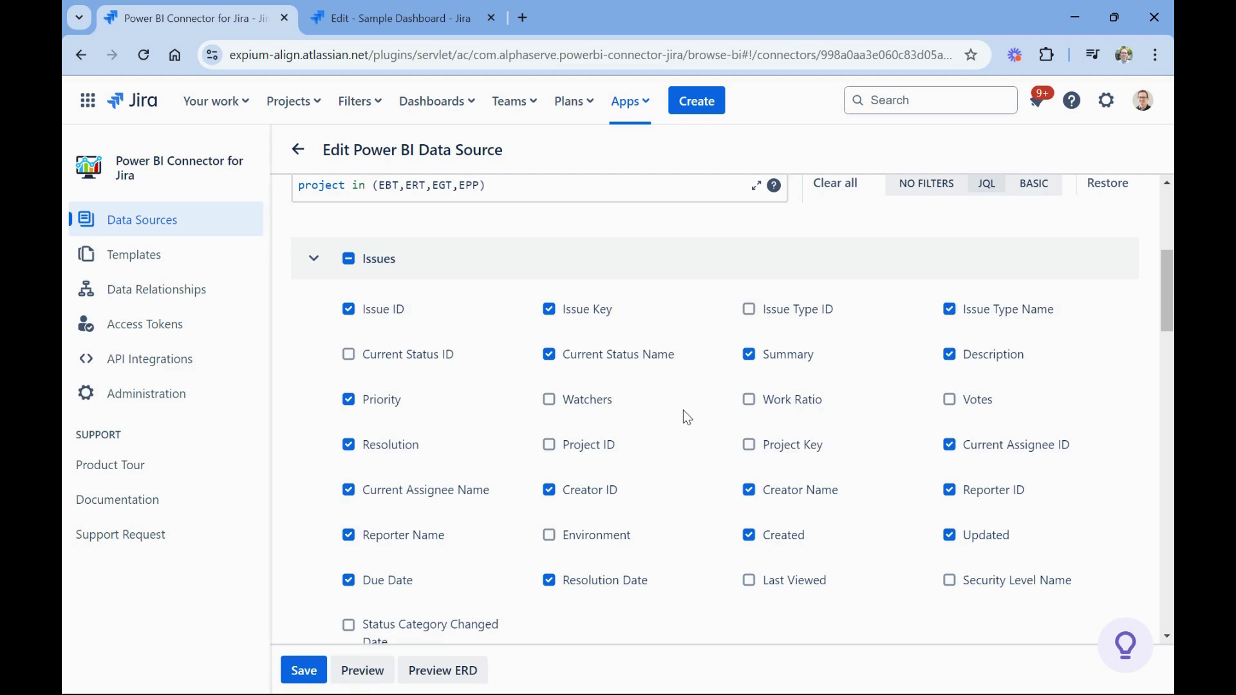
{"action": "left_click", "coordinate": [316, 261]}
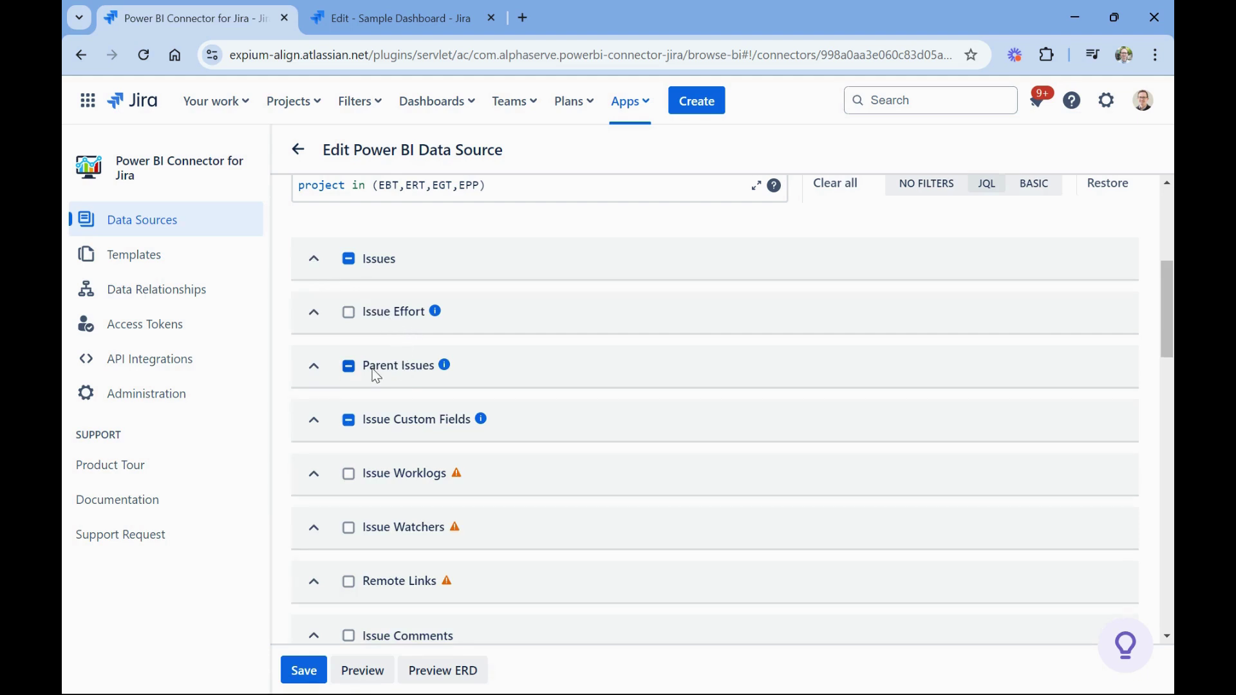
{"action": "left_click", "coordinate": [314, 366]}
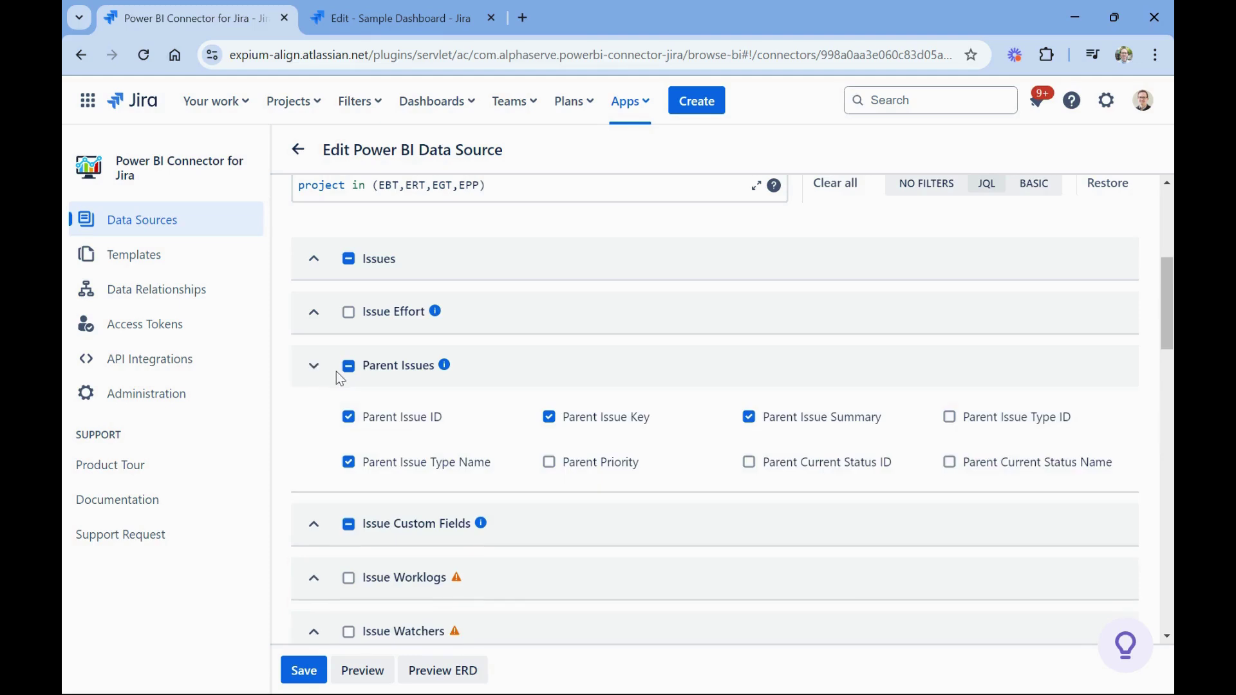
{"action": "left_click", "coordinate": [313, 366]}
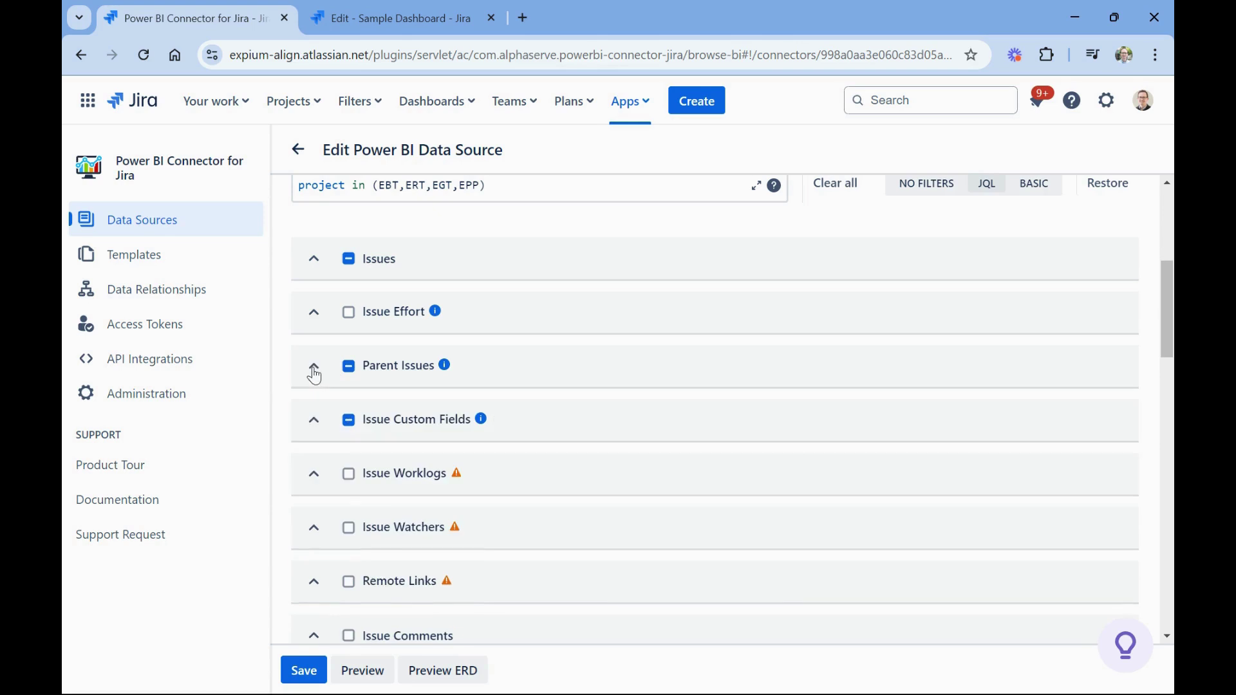
{"action": "left_click", "coordinate": [310, 425]}
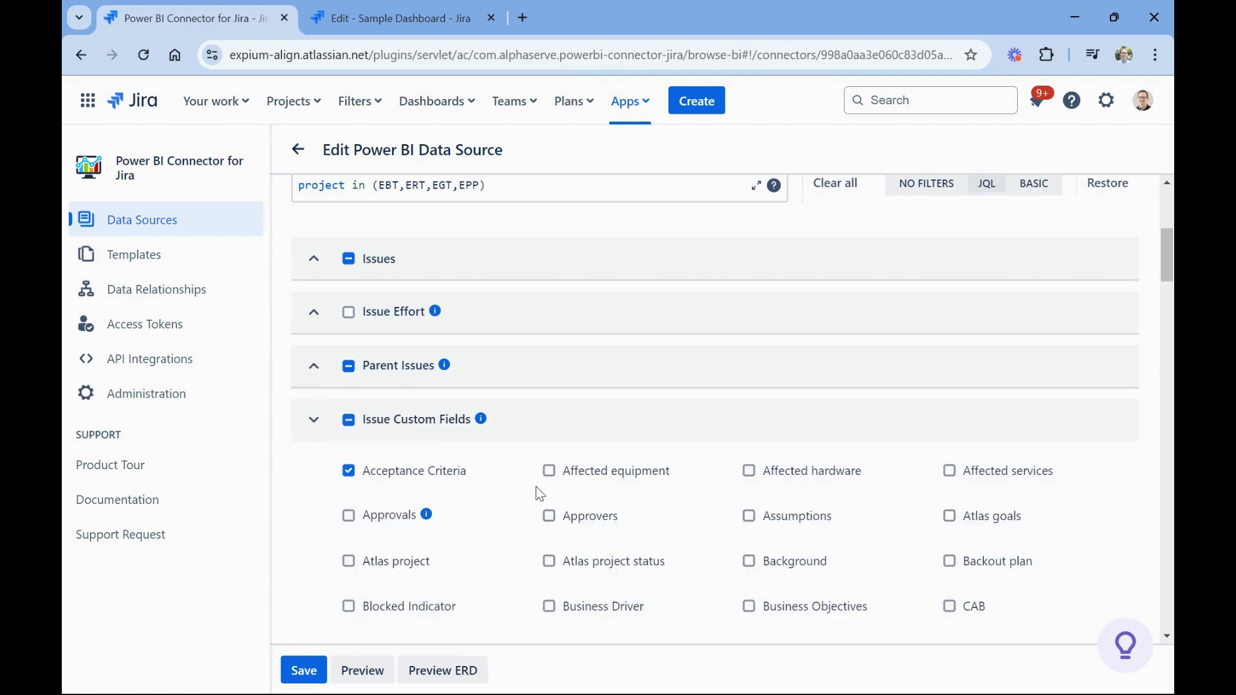
{"action": "scroll", "coordinate": [539, 494], "scroll_direction": "down", "scroll_amount": 1}
{"action": "scroll", "coordinate": [540, 495], "scroll_direction": "down", "scroll_amount": 1}
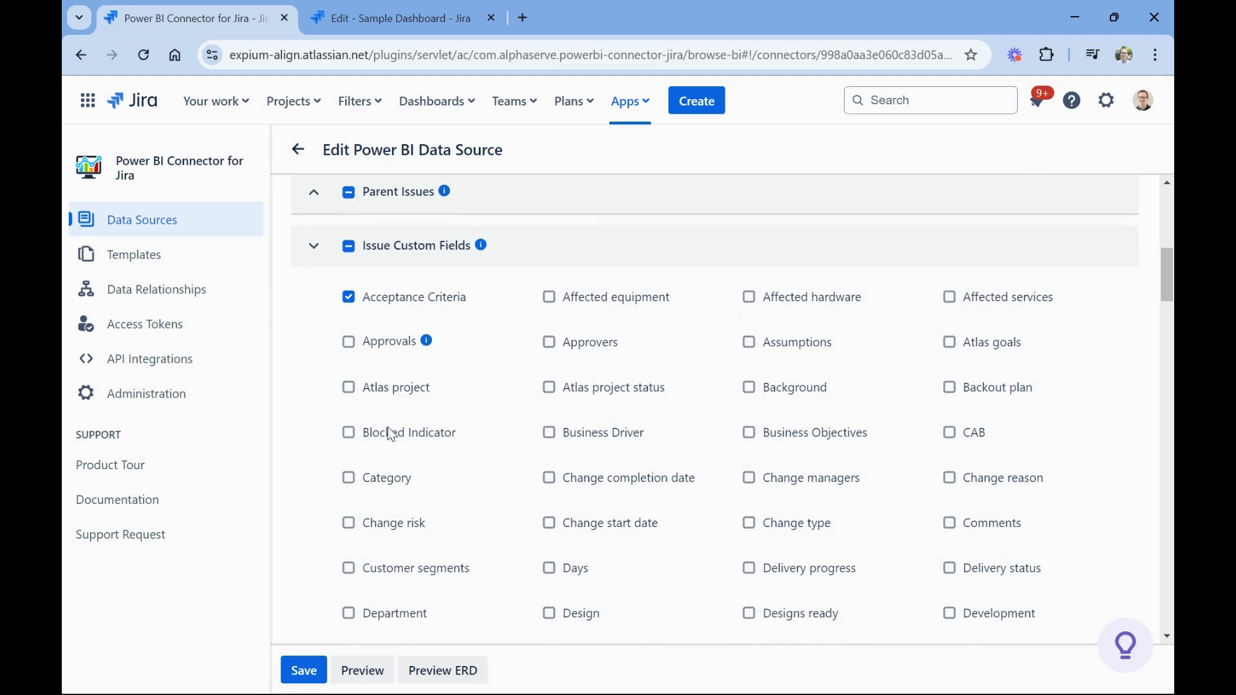
{"action": "left_click", "coordinate": [314, 249]}
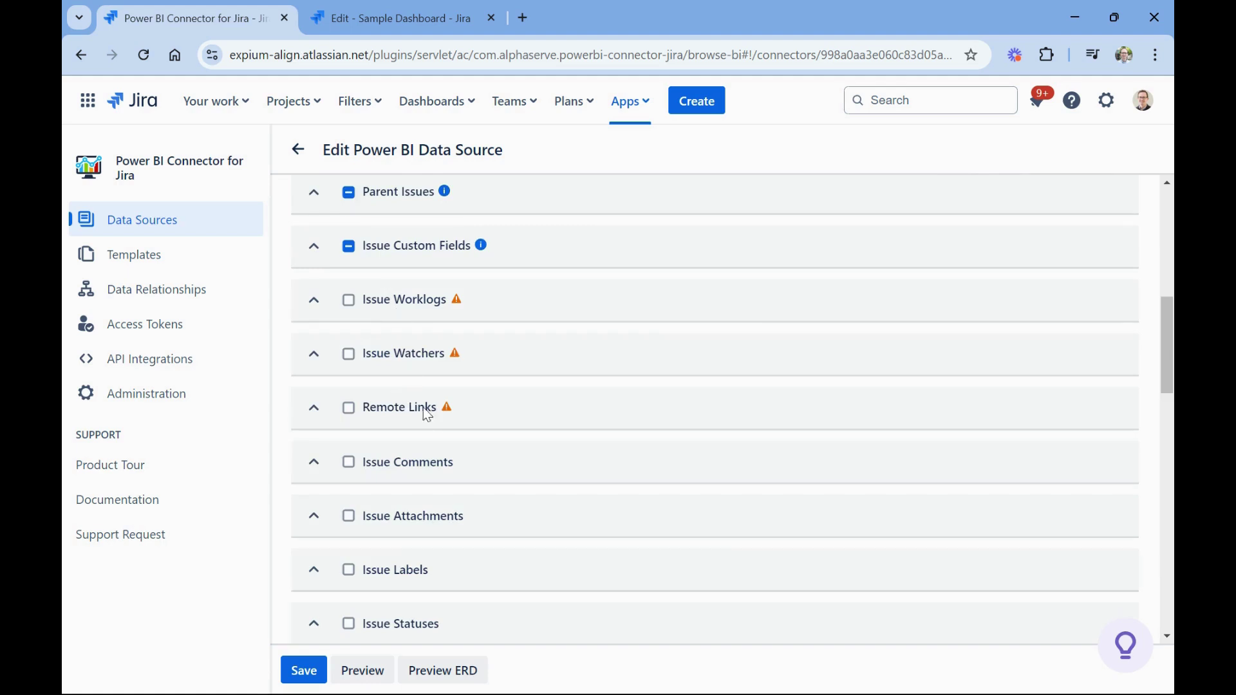
{"action": "scroll", "coordinate": [429, 484], "scroll_direction": "down", "scroll_amount": 1}
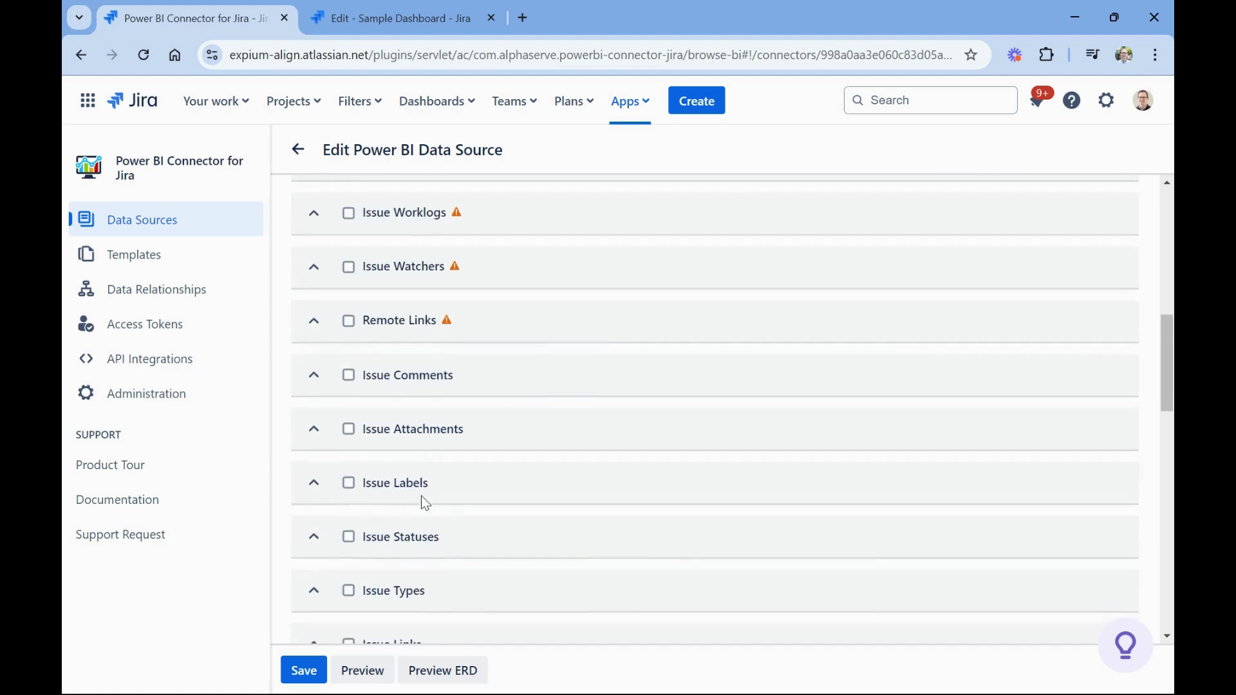
{"action": "scroll", "coordinate": [425, 502], "scroll_direction": "down", "scroll_amount": 1}
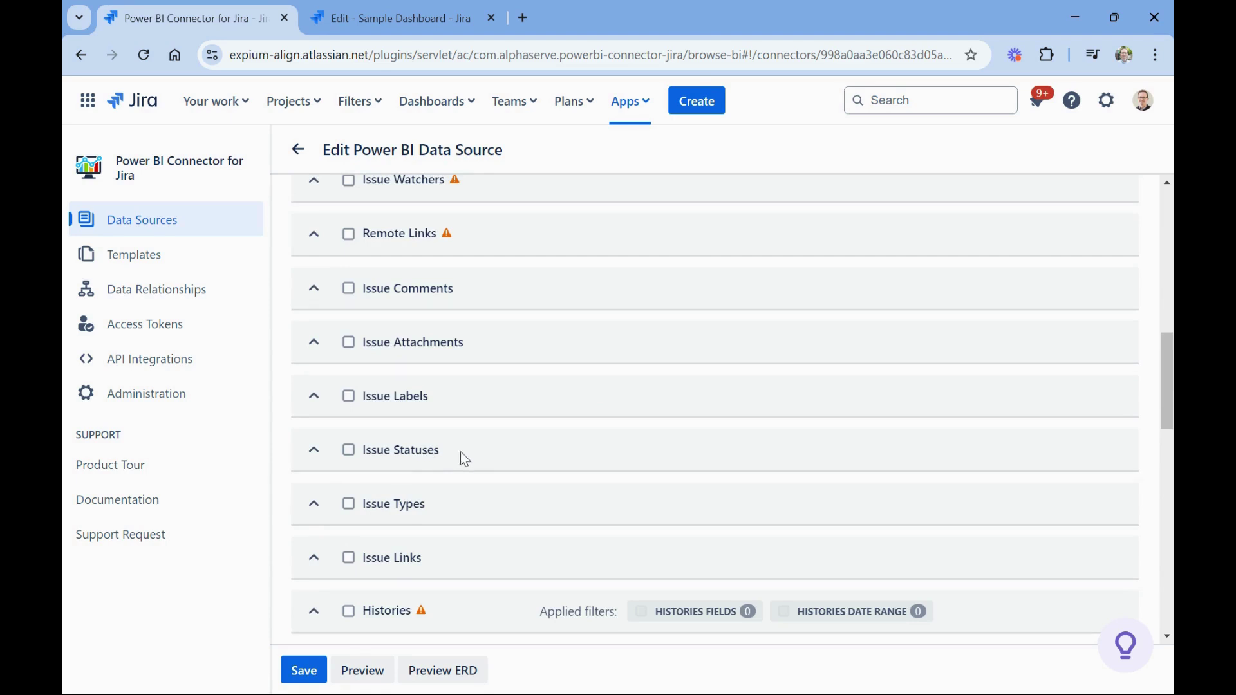
{"action": "scroll", "coordinate": [466, 462], "scroll_direction": "down", "scroll_amount": 2}
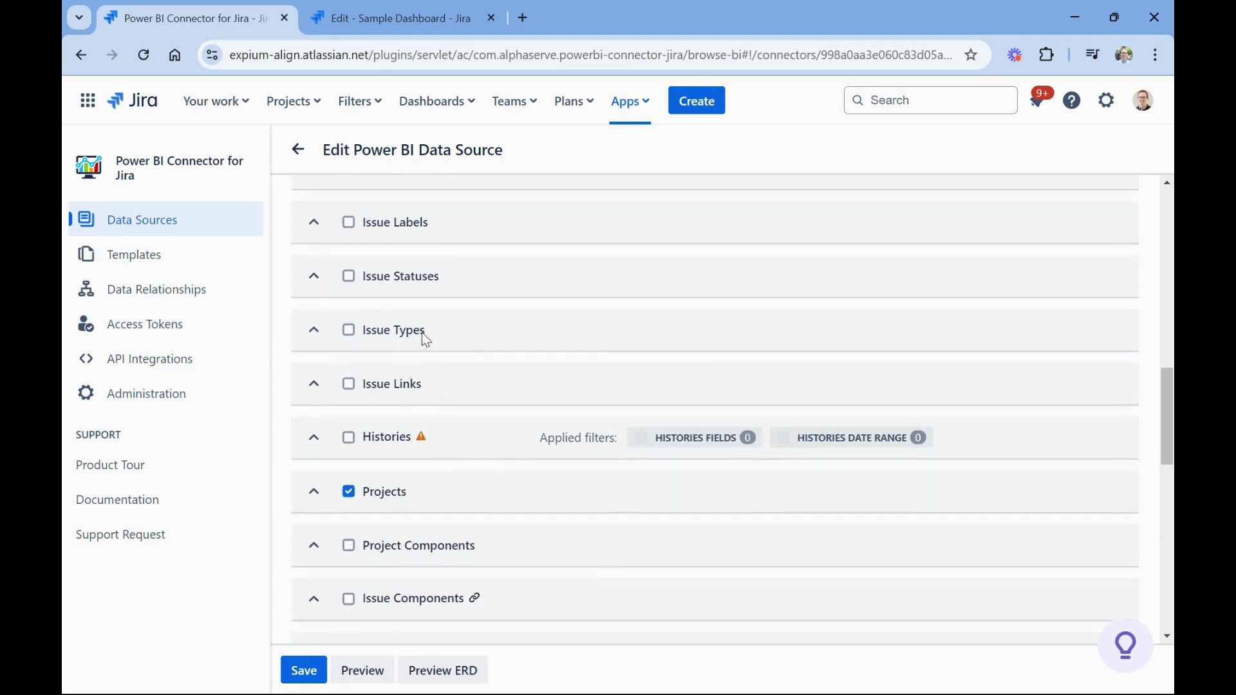
{"action": "scroll", "coordinate": [426, 406], "scroll_direction": "down", "scroll_amount": 2}
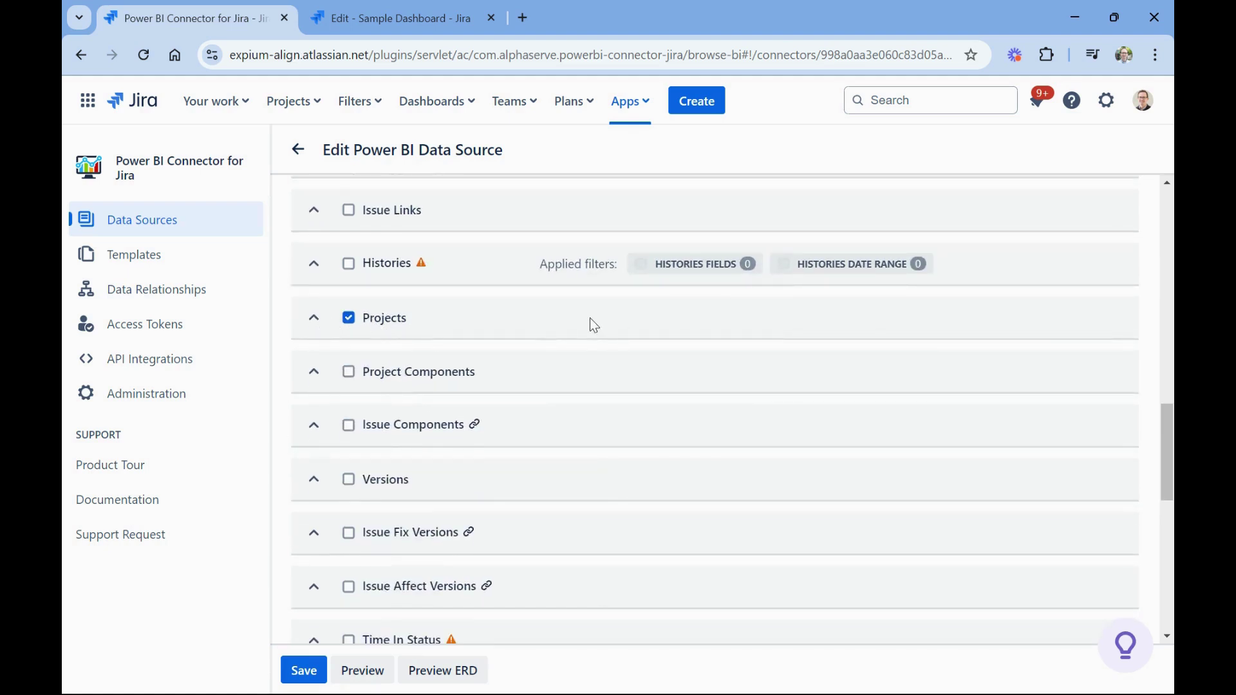
{"action": "left_click", "coordinate": [313, 321]}
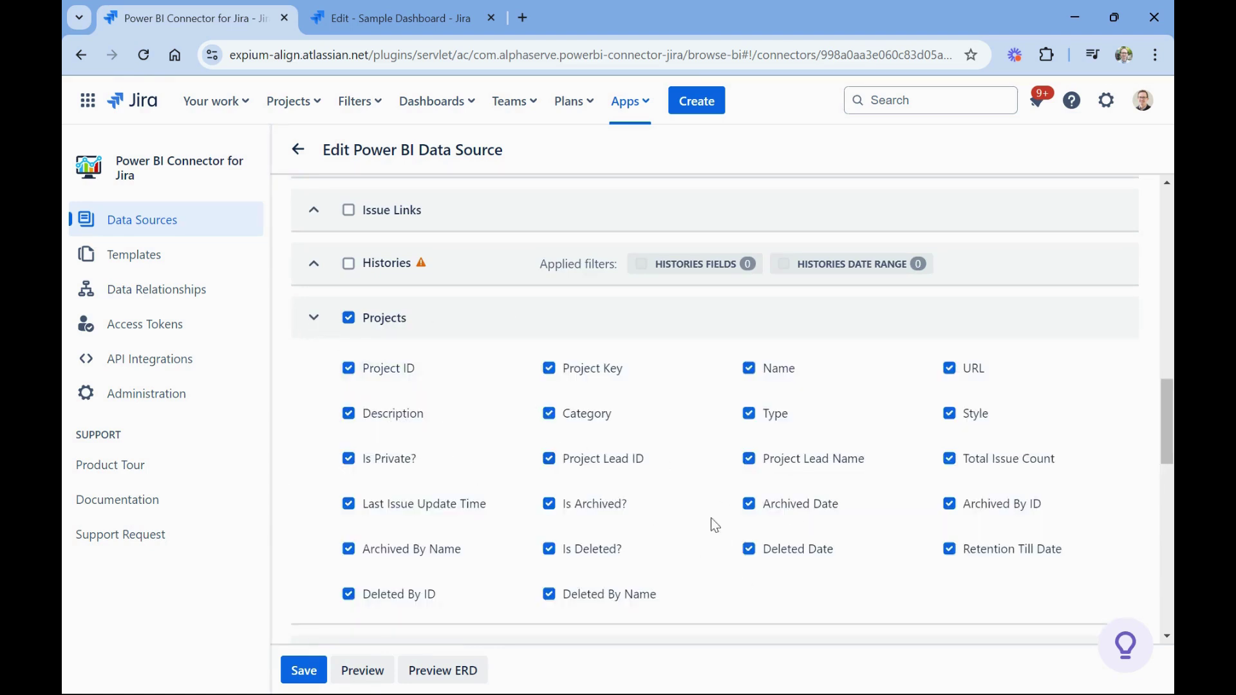
{"action": "left_click", "coordinate": [313, 317]}
{"action": "scroll", "coordinate": [500, 444], "scroll_direction": "down", "scroll_amount": 1}
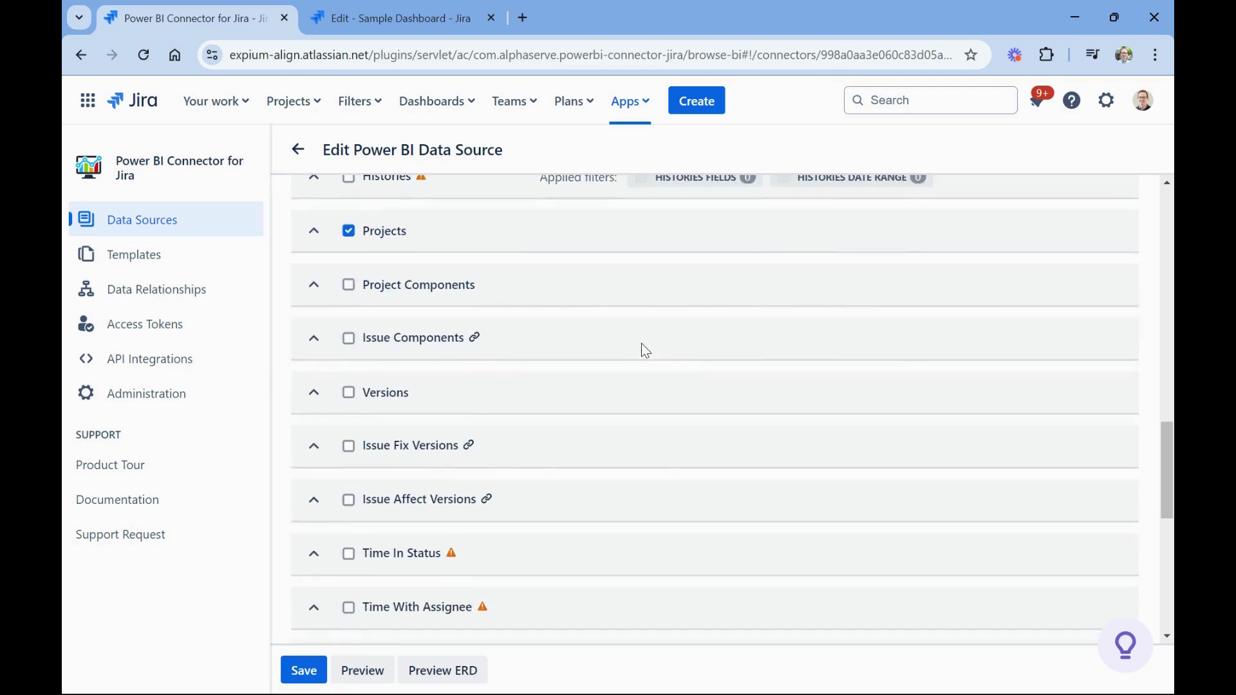
{"action": "scroll", "coordinate": [643, 347], "scroll_direction": "down", "scroll_amount": 1}
{"action": "scroll", "coordinate": [624, 394], "scroll_direction": "down", "scroll_amount": 2}
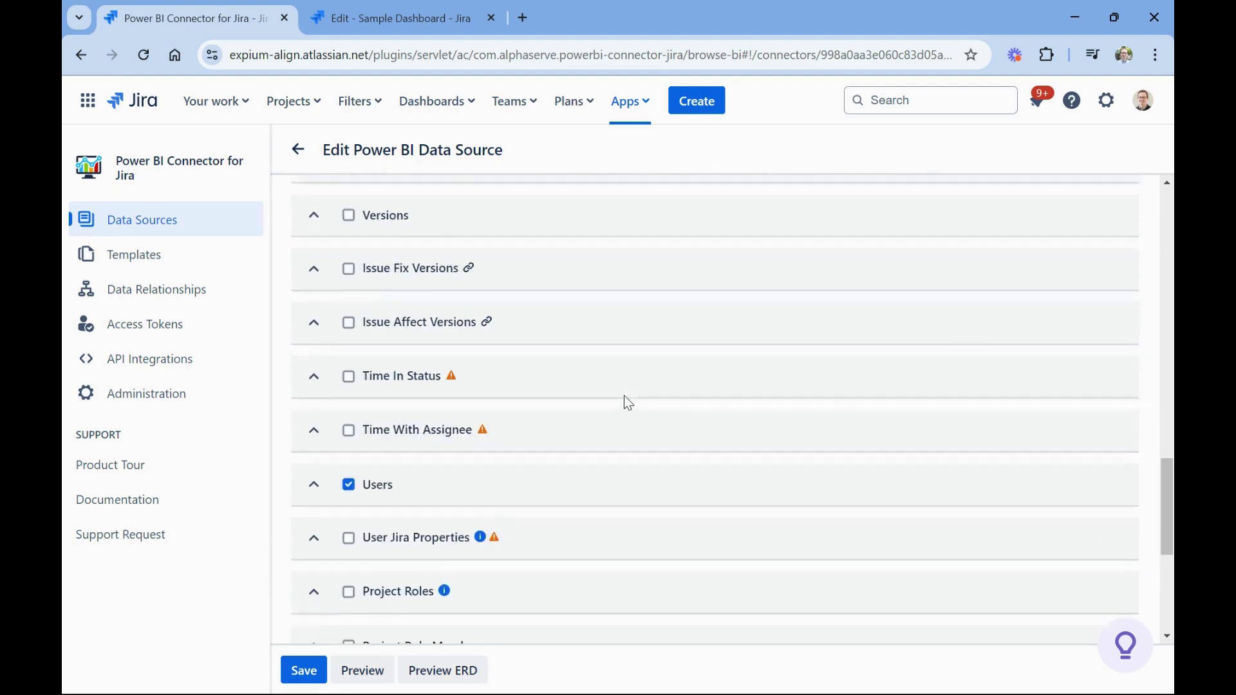
{"action": "scroll", "coordinate": [622, 400], "scroll_direction": "down", "scroll_amount": 2}
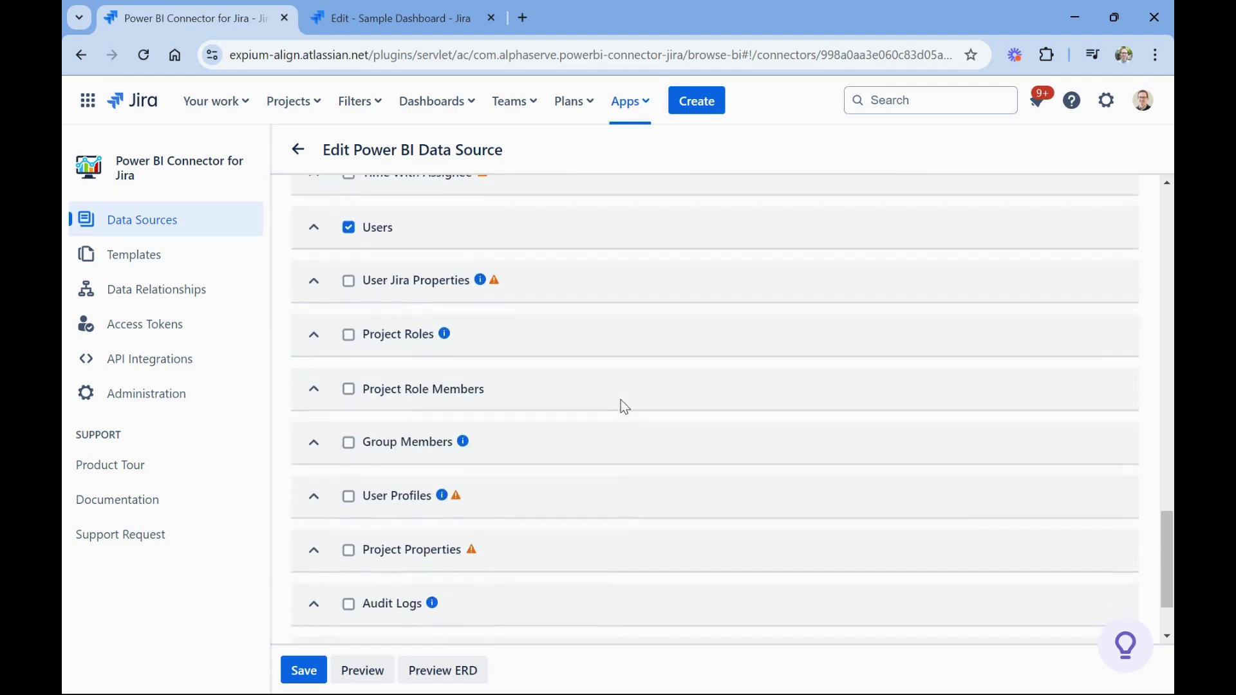
{"action": "scroll", "coordinate": [620, 402], "scroll_direction": "down", "scroll_amount": 1}
{"action": "scroll", "coordinate": [621, 403], "scroll_direction": "up", "scroll_amount": 15}
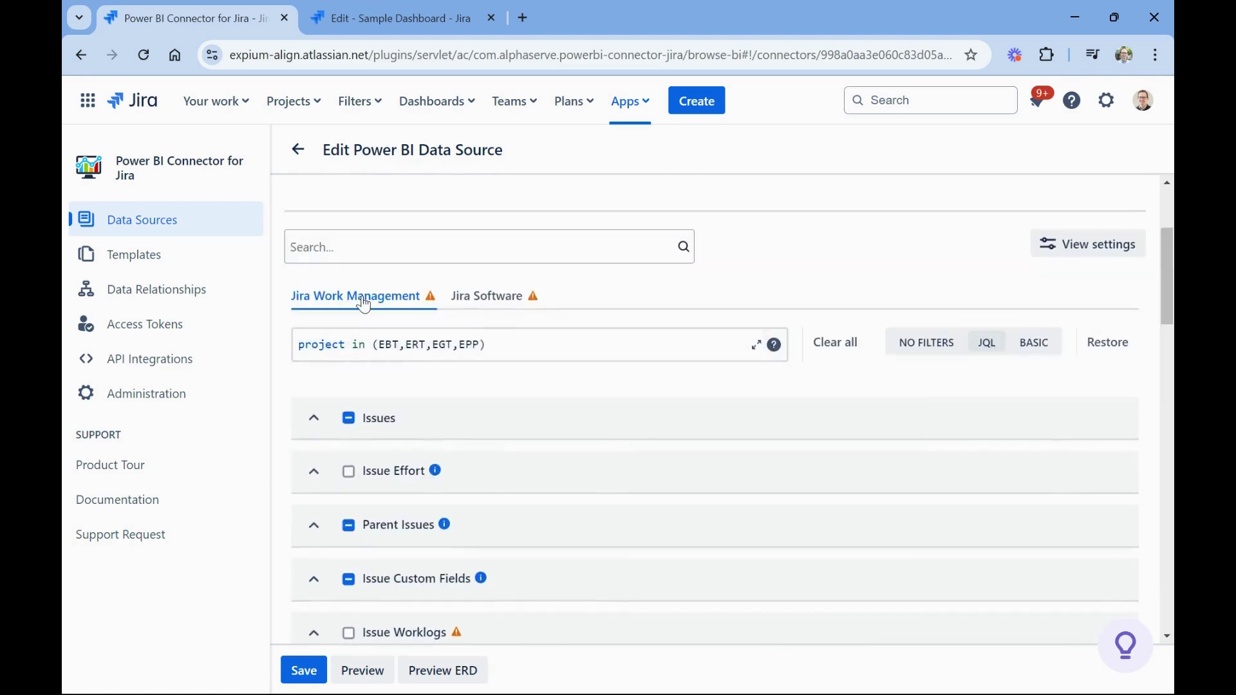
{"action": "left_click", "coordinate": [479, 301]}
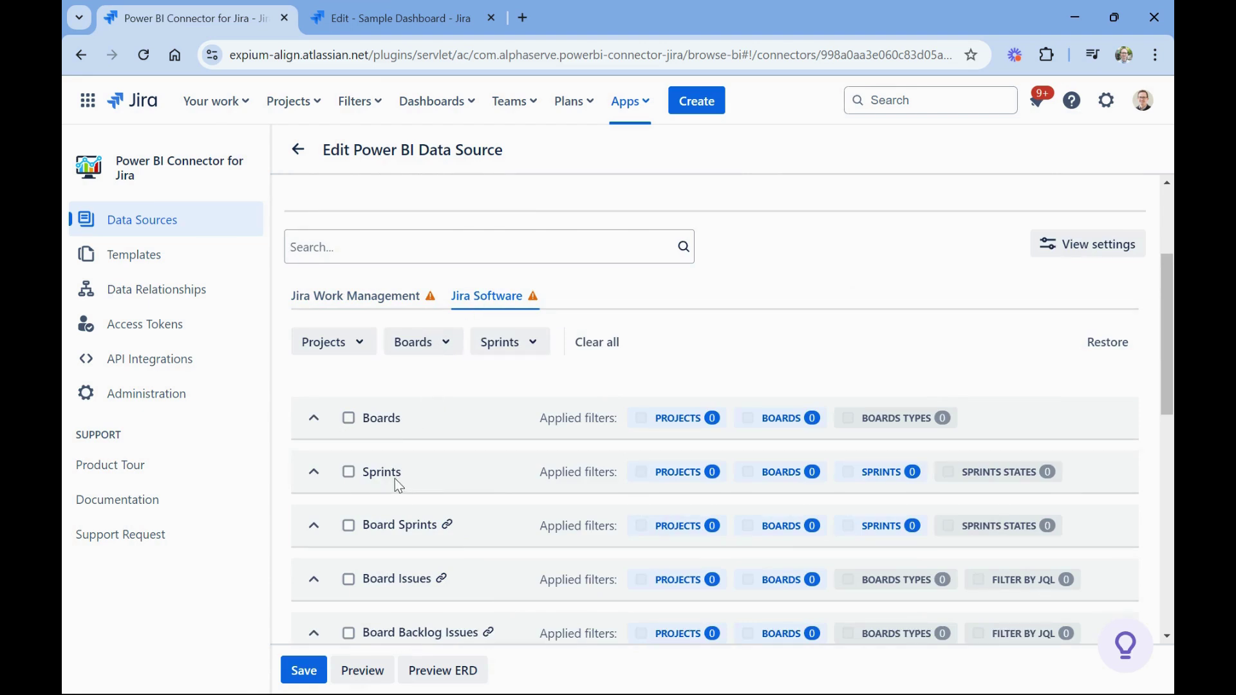
{"action": "scroll", "coordinate": [395, 478], "scroll_direction": "down", "scroll_amount": 3}
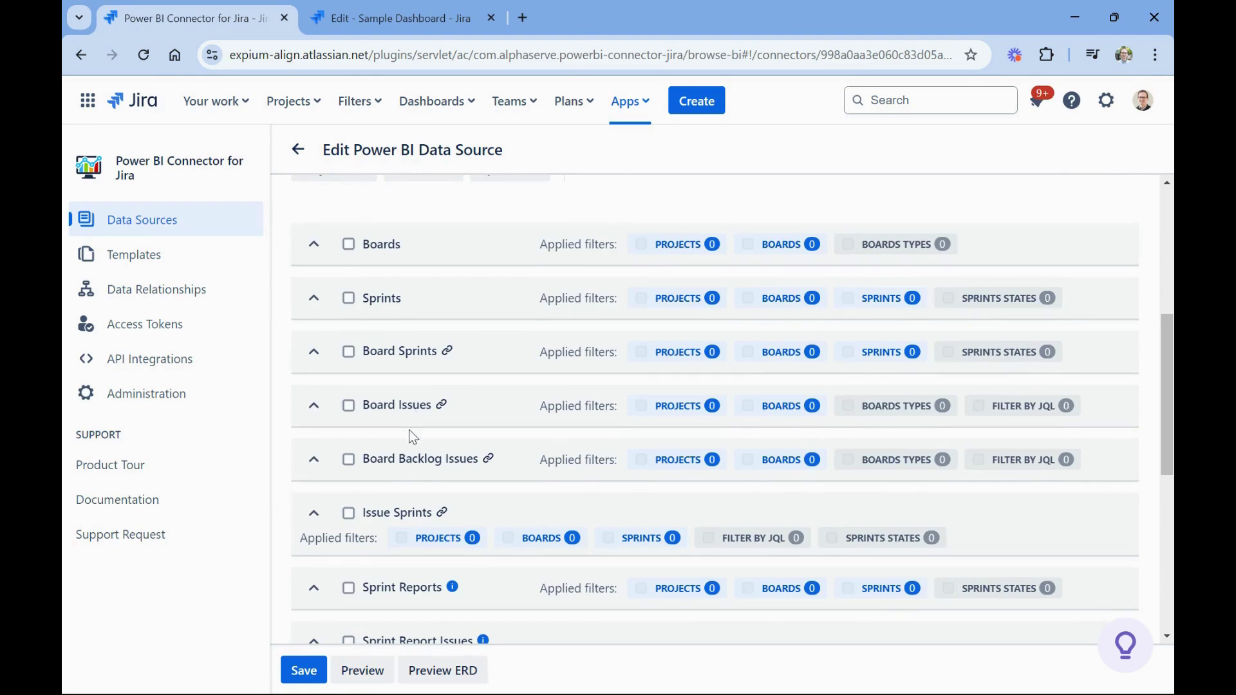
{"action": "scroll", "coordinate": [423, 449], "scroll_direction": "down", "scroll_amount": 3}
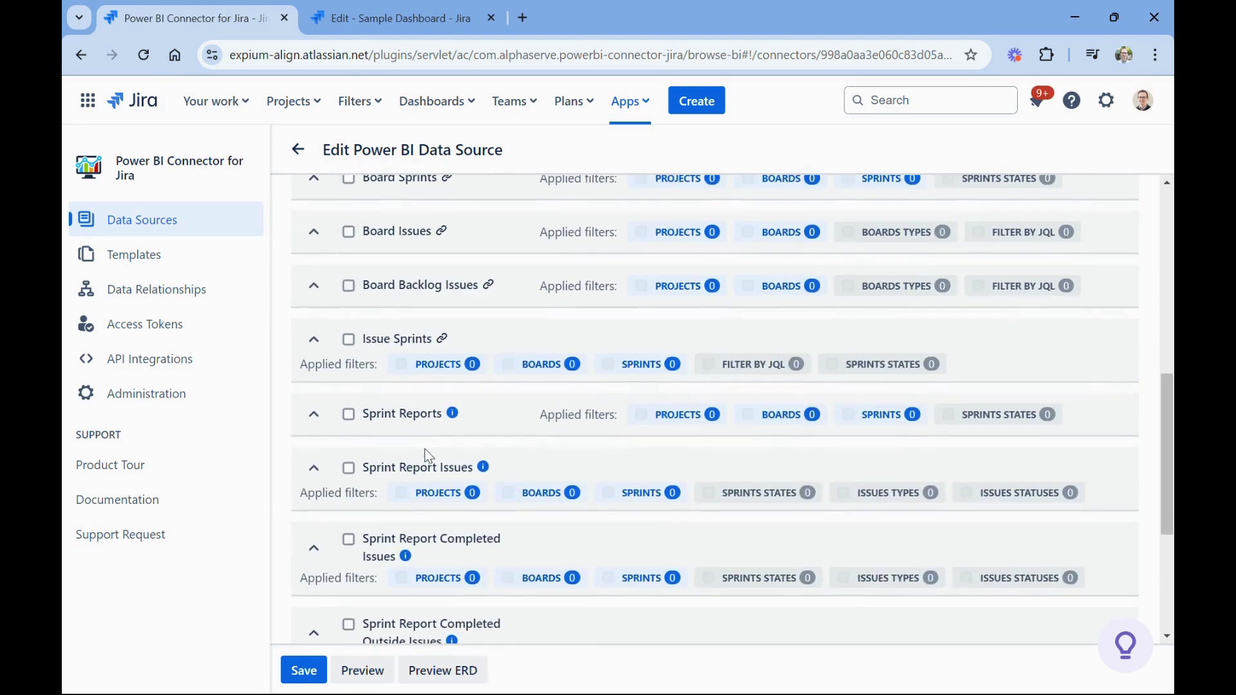
{"action": "scroll", "coordinate": [426, 455], "scroll_direction": "down", "scroll_amount": 3}
{"action": "scroll", "coordinate": [426, 455], "scroll_direction": "up", "scroll_amount": 6}
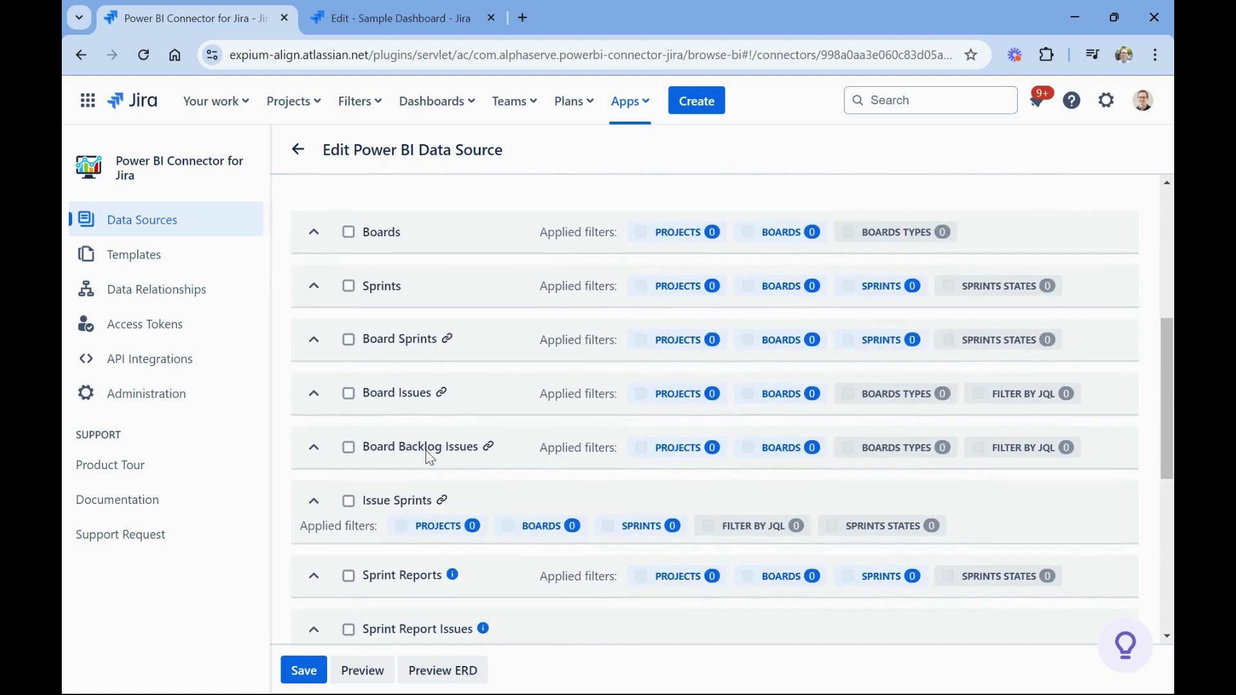
{"action": "scroll", "coordinate": [426, 450], "scroll_direction": "up", "scroll_amount": 6}
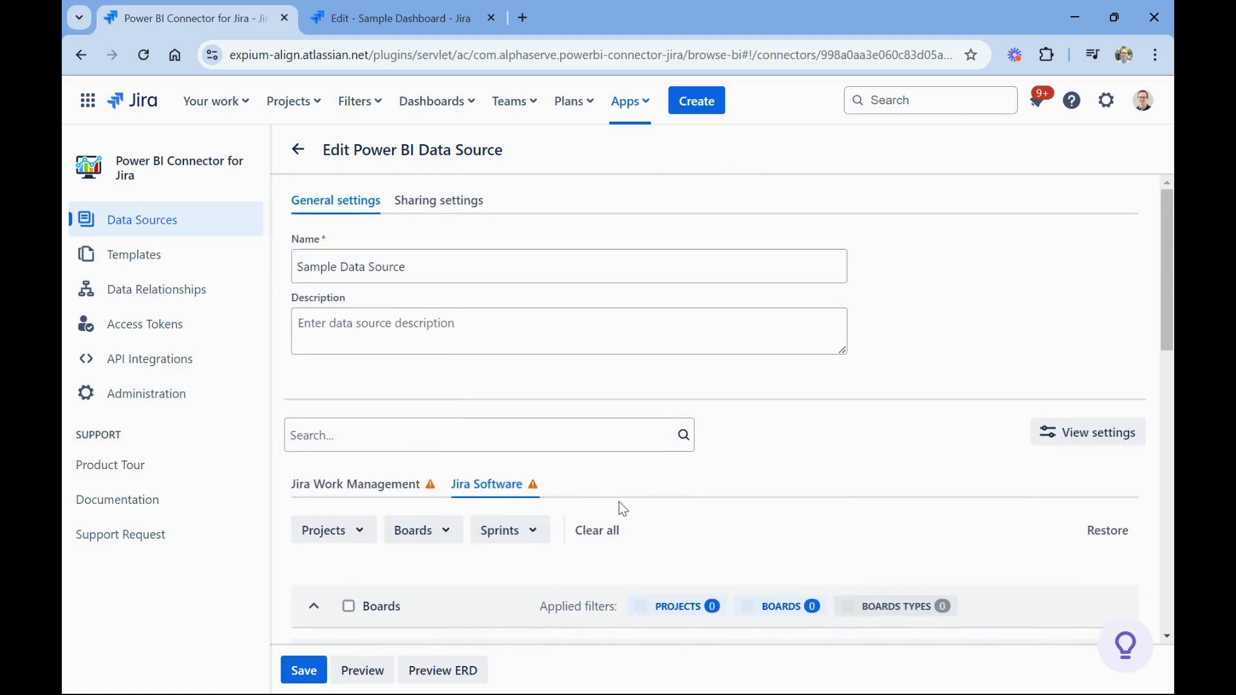
Browse the Templates and Data Relationships pages, ending on Access Tokens with one active token
{"action": "left_click", "coordinate": [135, 264]}
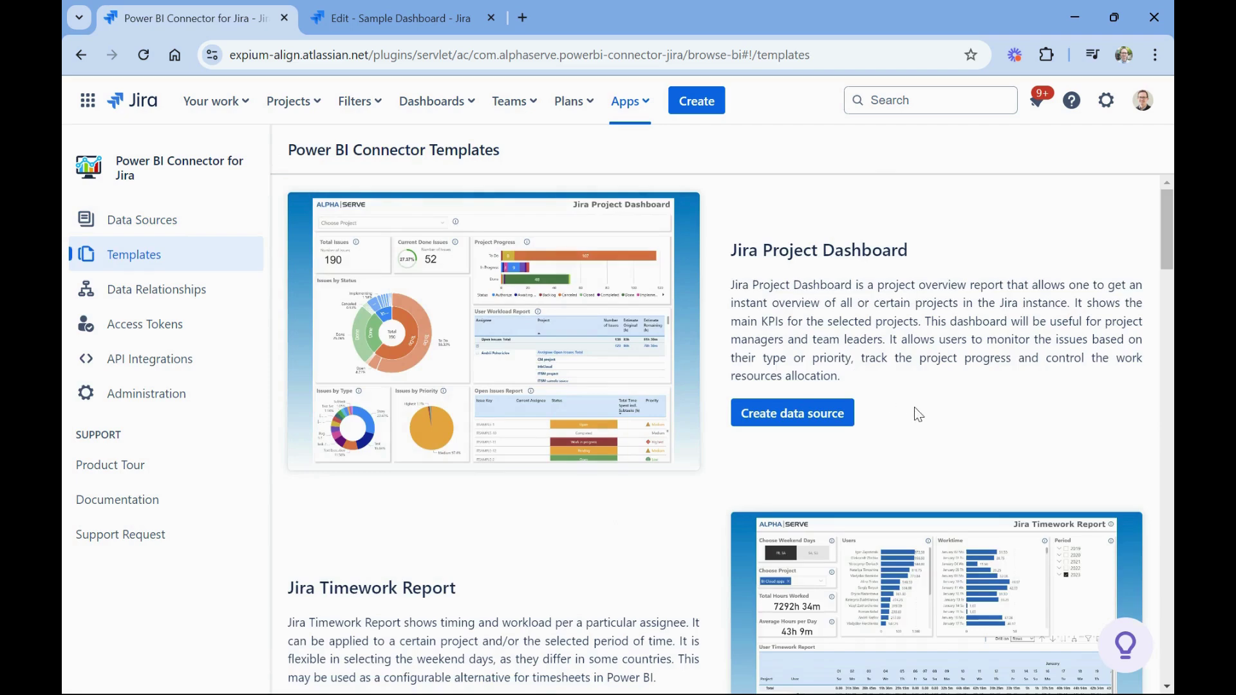
{"action": "scroll", "coordinate": [914, 407], "scroll_direction": "down", "scroll_amount": 3}
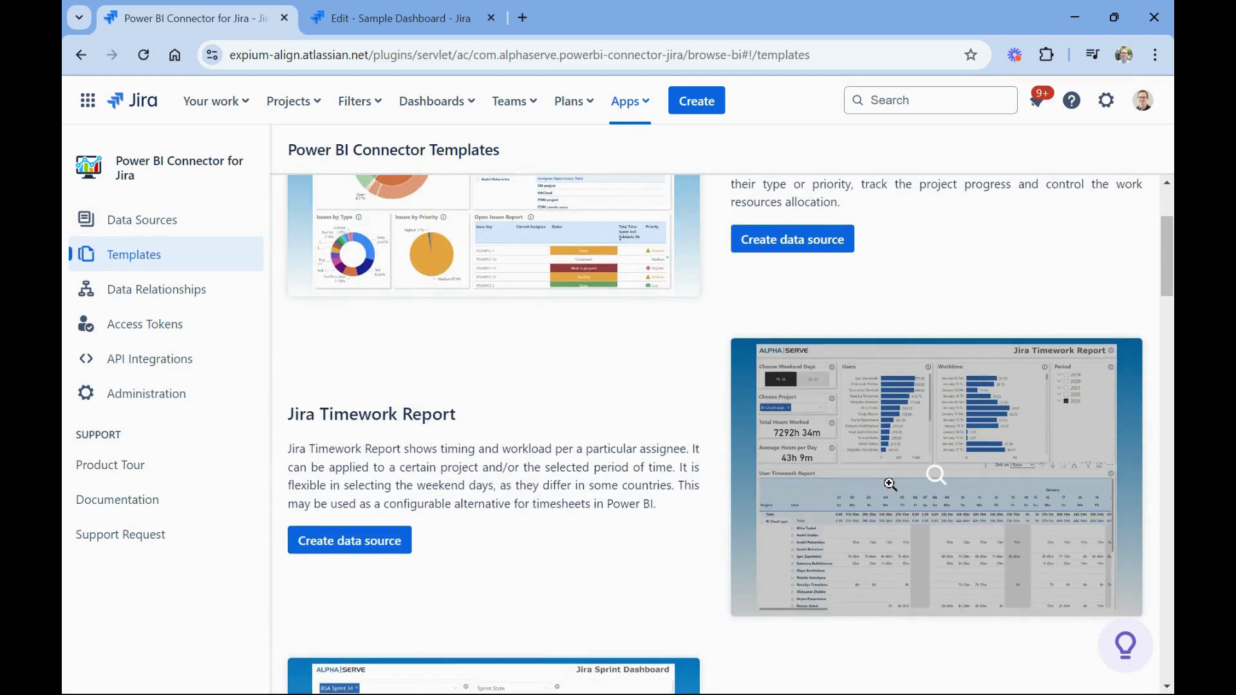
{"action": "scroll", "coordinate": [901, 480], "scroll_direction": "up", "scroll_amount": 3}
{"action": "left_click", "coordinate": [175, 303]}
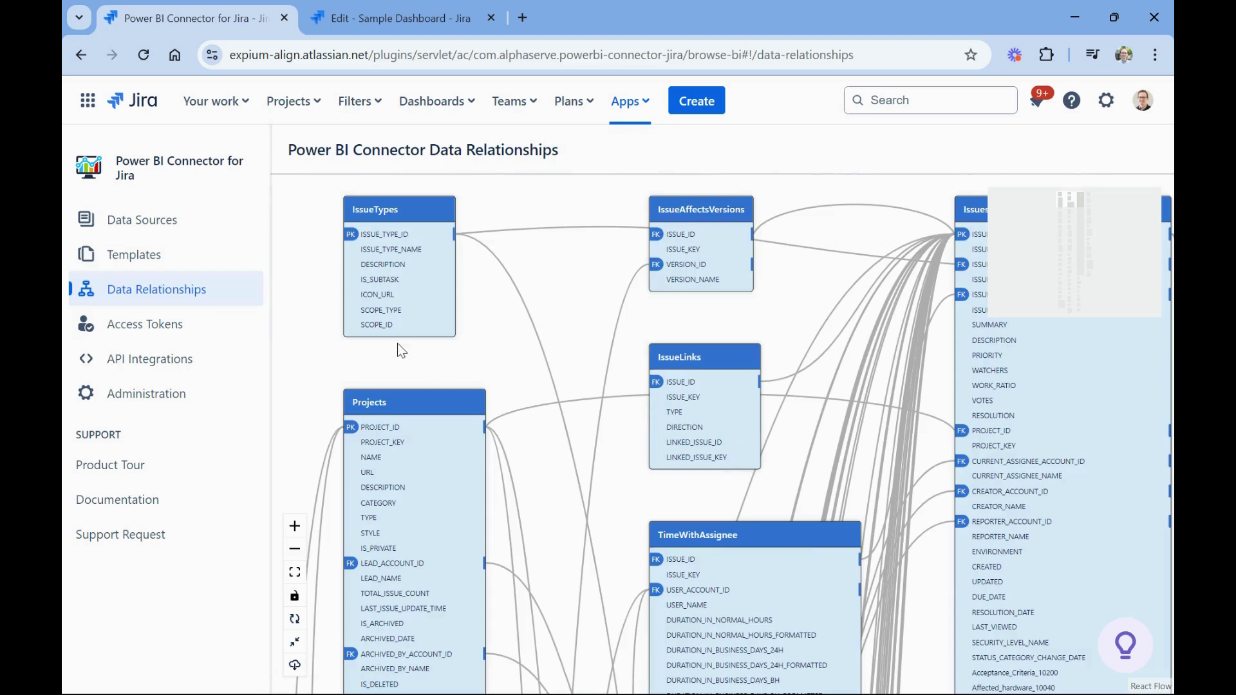
{"action": "left_click", "coordinate": [133, 329]}
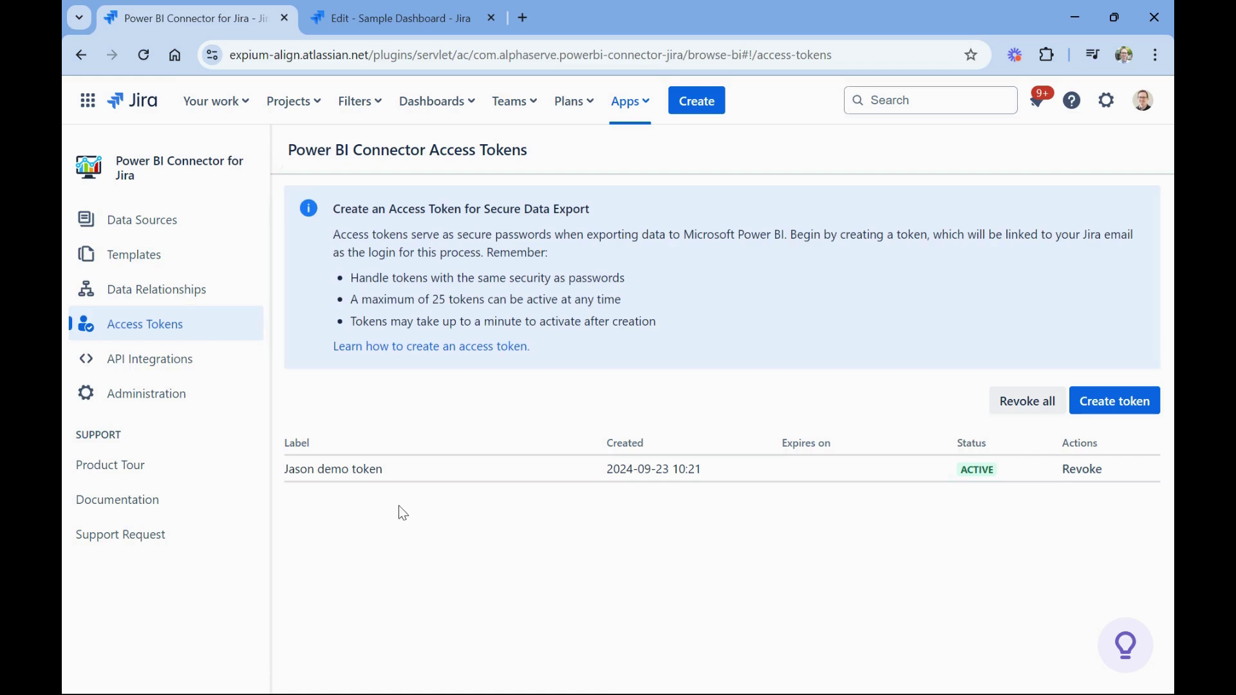
Go to API Integrations to show the empty Add Jira API token form
{"action": "left_click", "coordinate": [155, 368]}
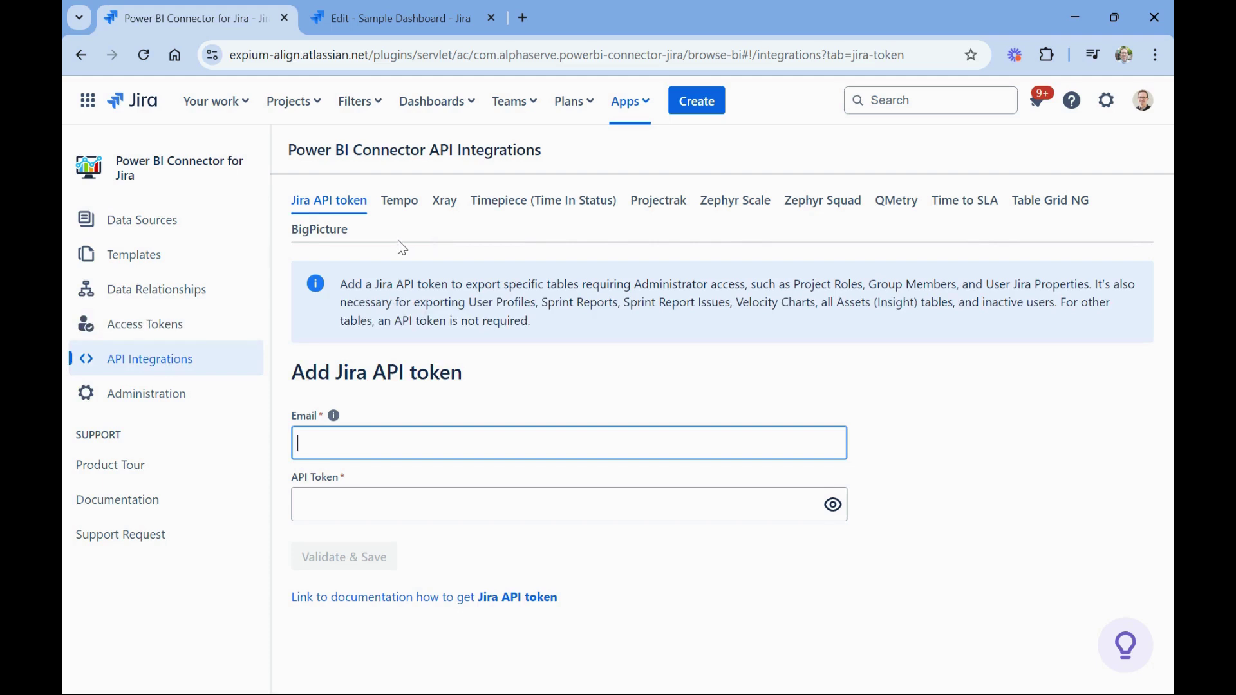
View the Administration settings, then switch to the Edit - Sample Dashboard browser tab
{"action": "left_click", "coordinate": [132, 409]}
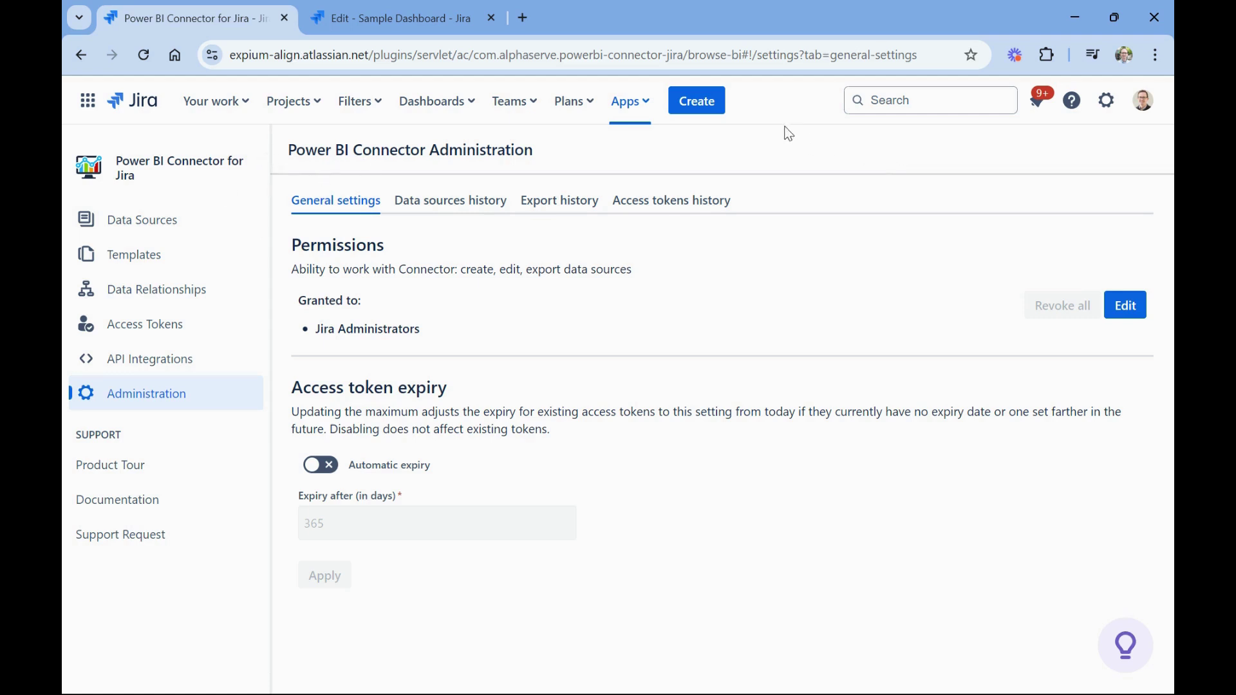
{"action": "left_click", "coordinate": [412, 21]}
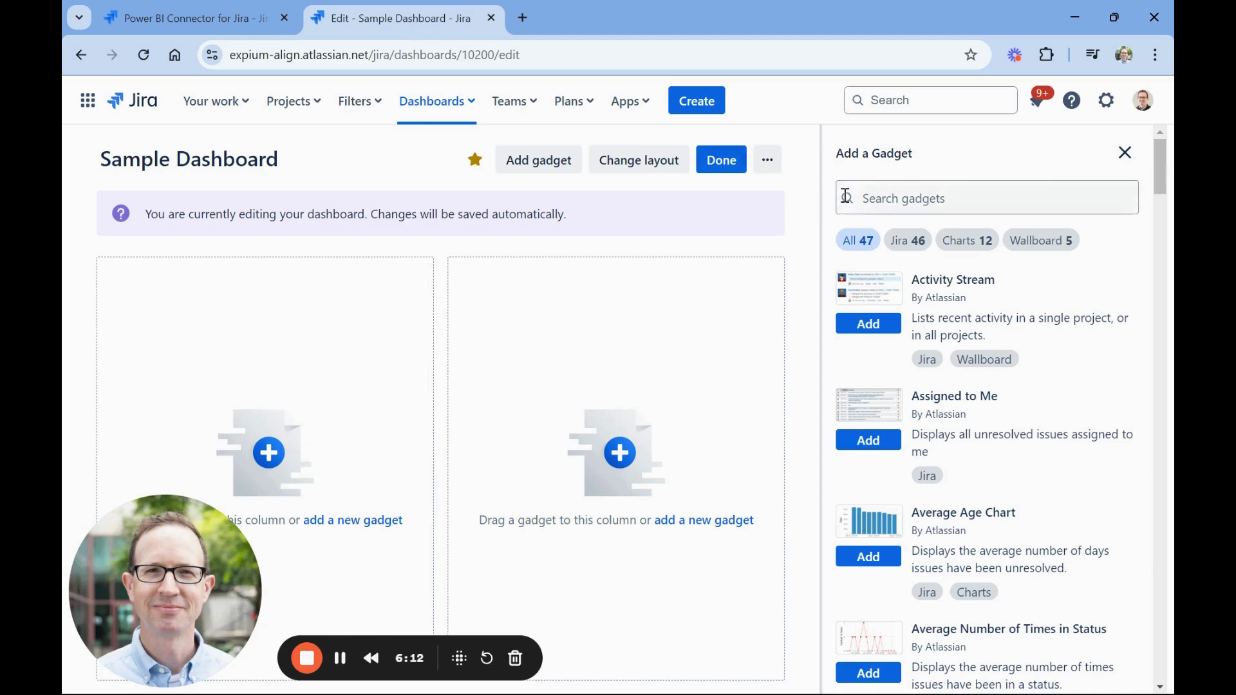
Search the gadgets for 'power bi' and add the Power BI Report gadget
{"action": "left_click", "coordinate": [871, 195]}
{"action": "type", "text": "power bi"}
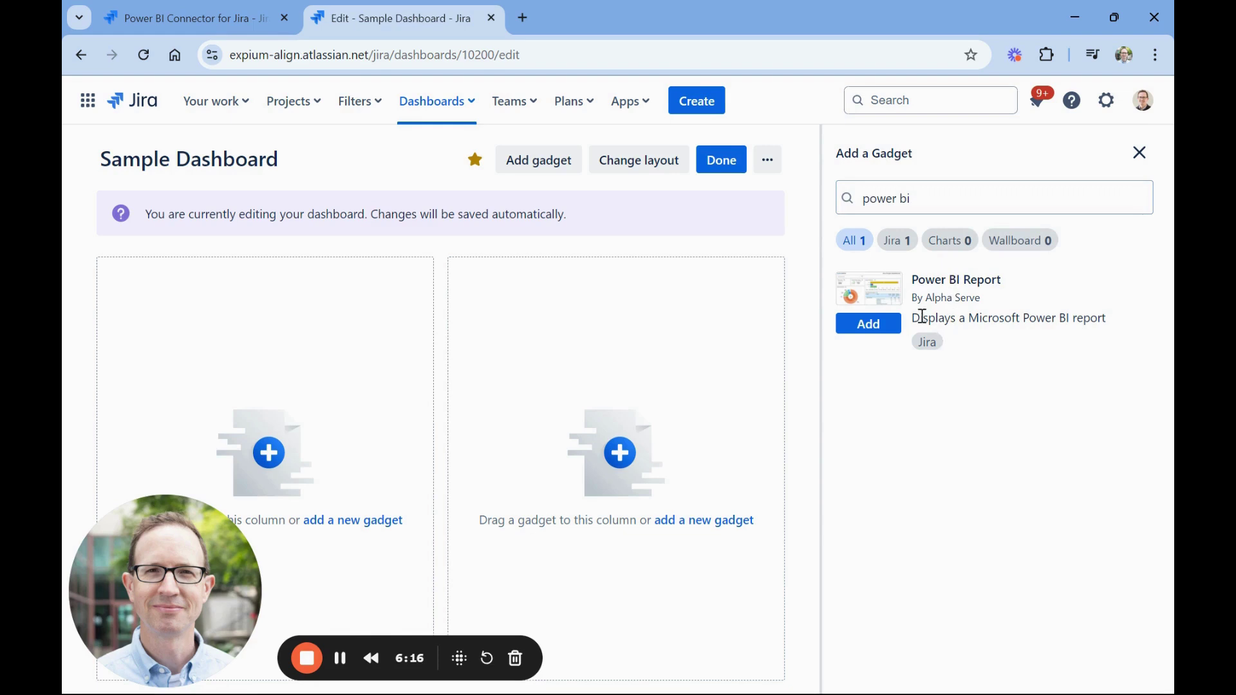
{"action": "left_click", "coordinate": [880, 324]}
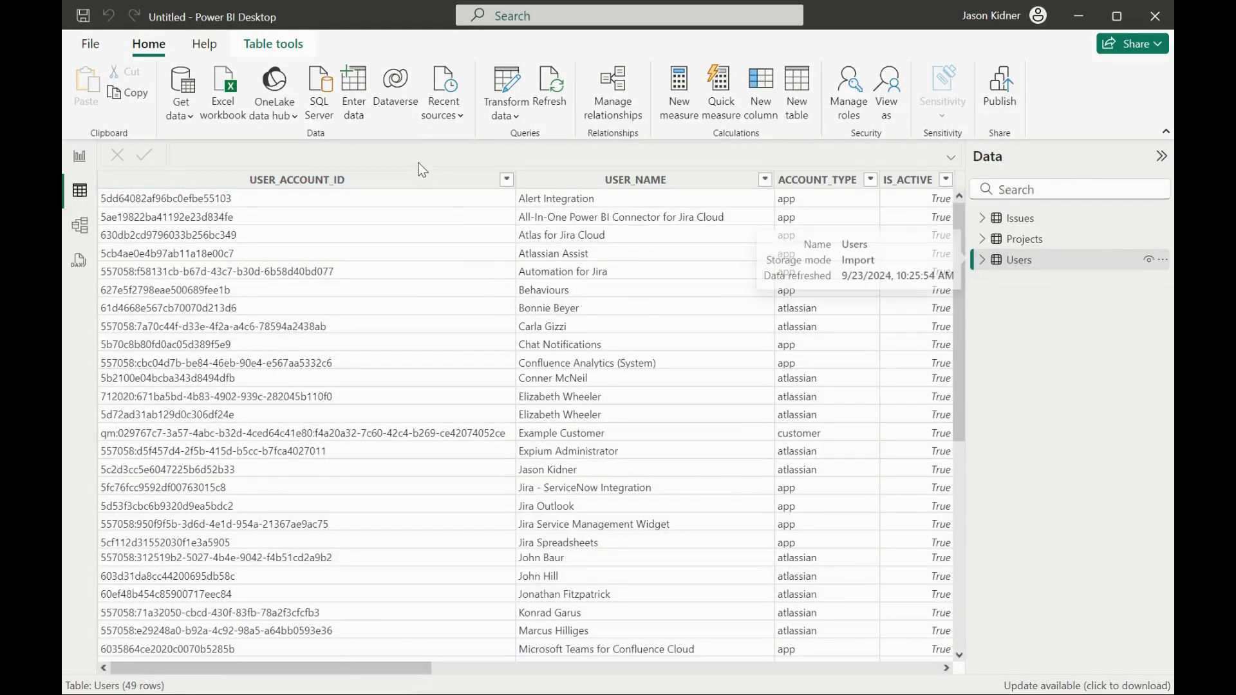
{"action": "left_click", "coordinate": [180, 116]}
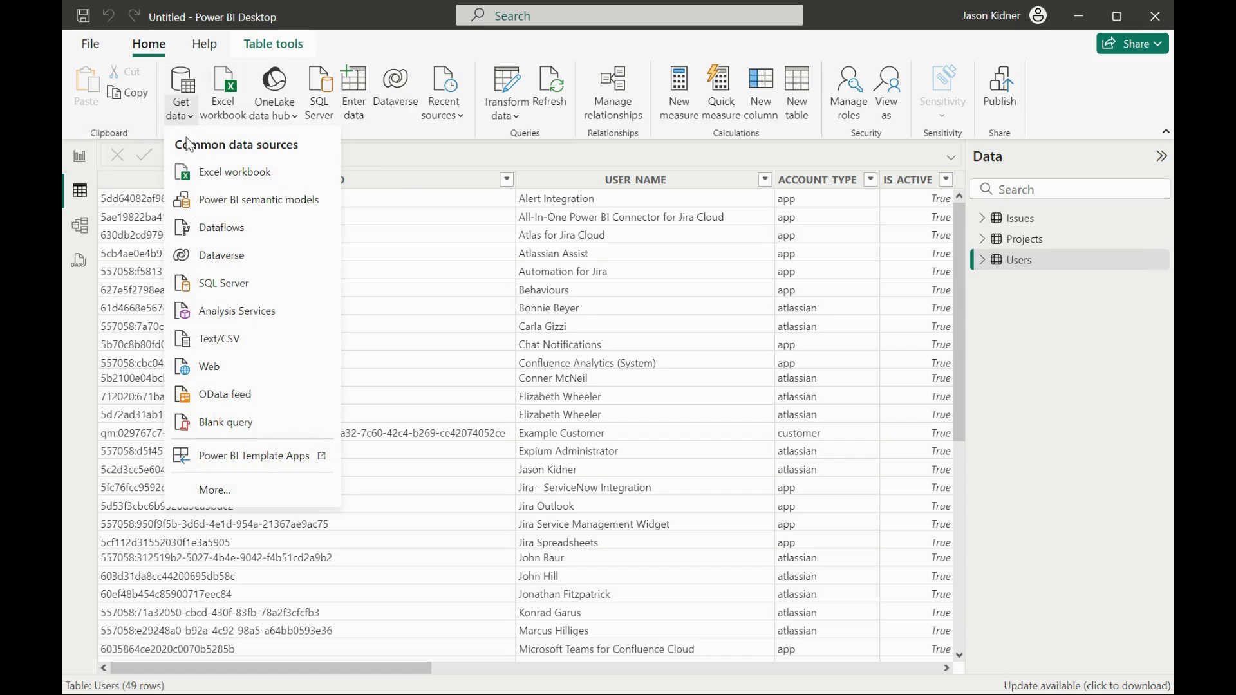
{"action": "left_click", "coordinate": [237, 399]}
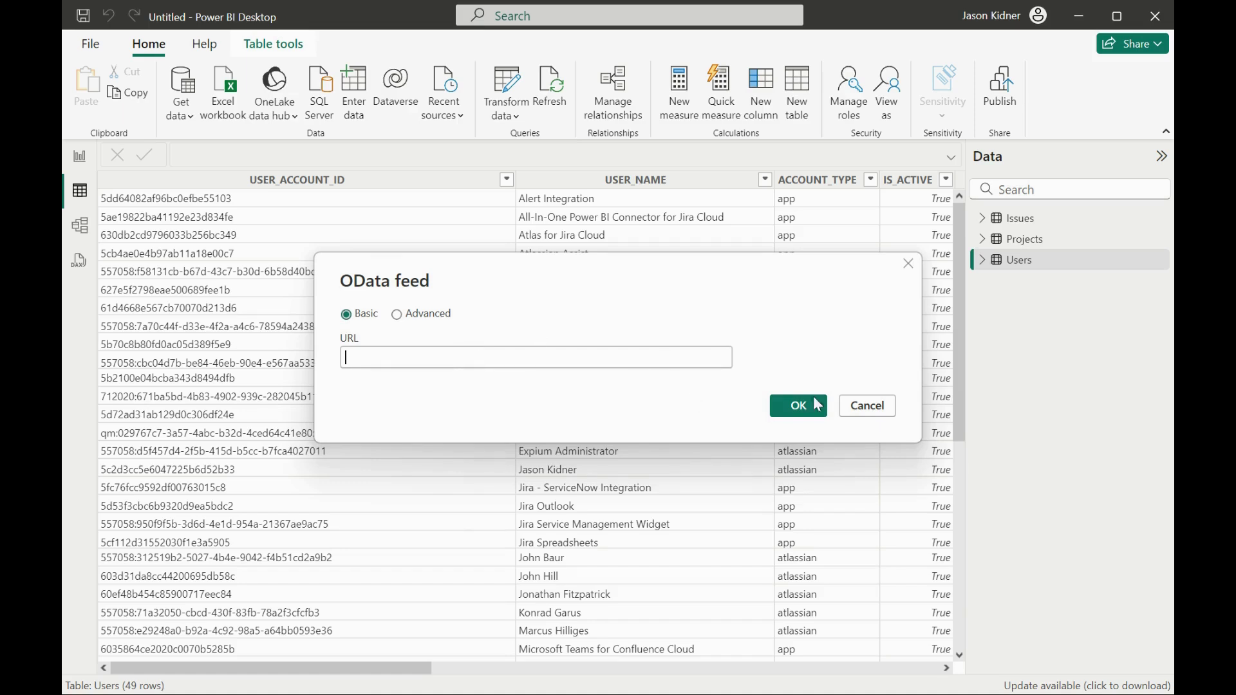
{"action": "left_click", "coordinate": [880, 406]}
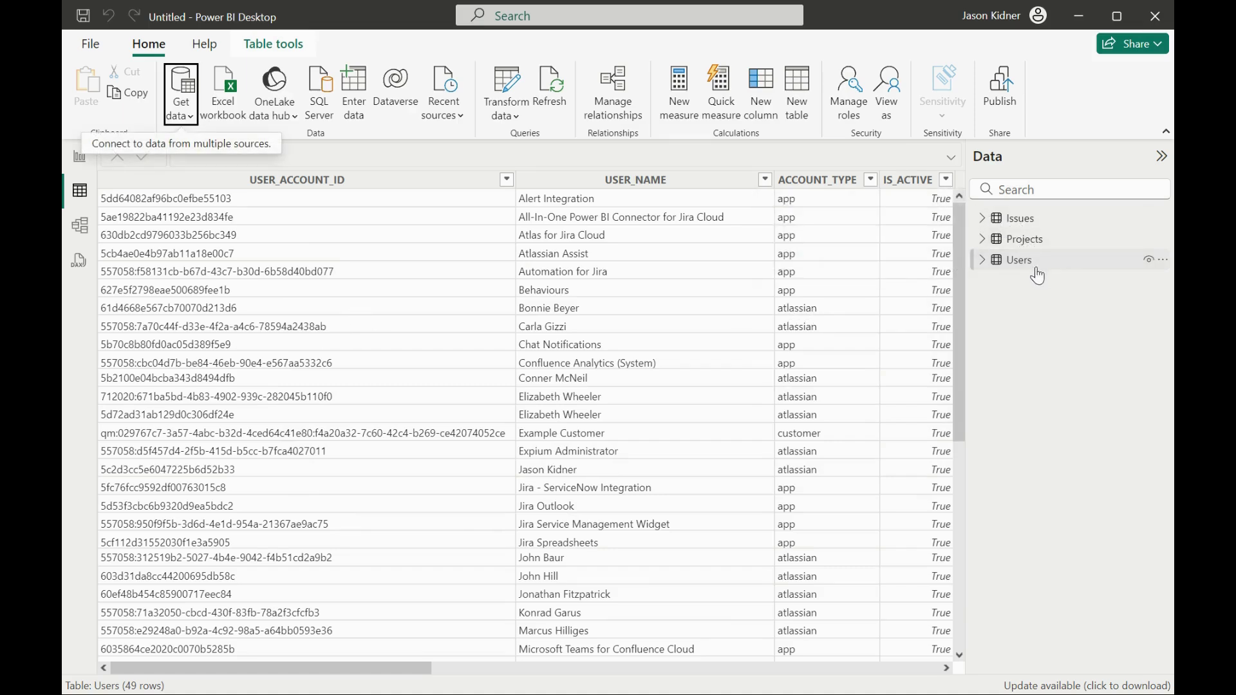
Review the Issues table and its fields, then the Projects and Users tables
{"action": "left_click", "coordinate": [1026, 224]}
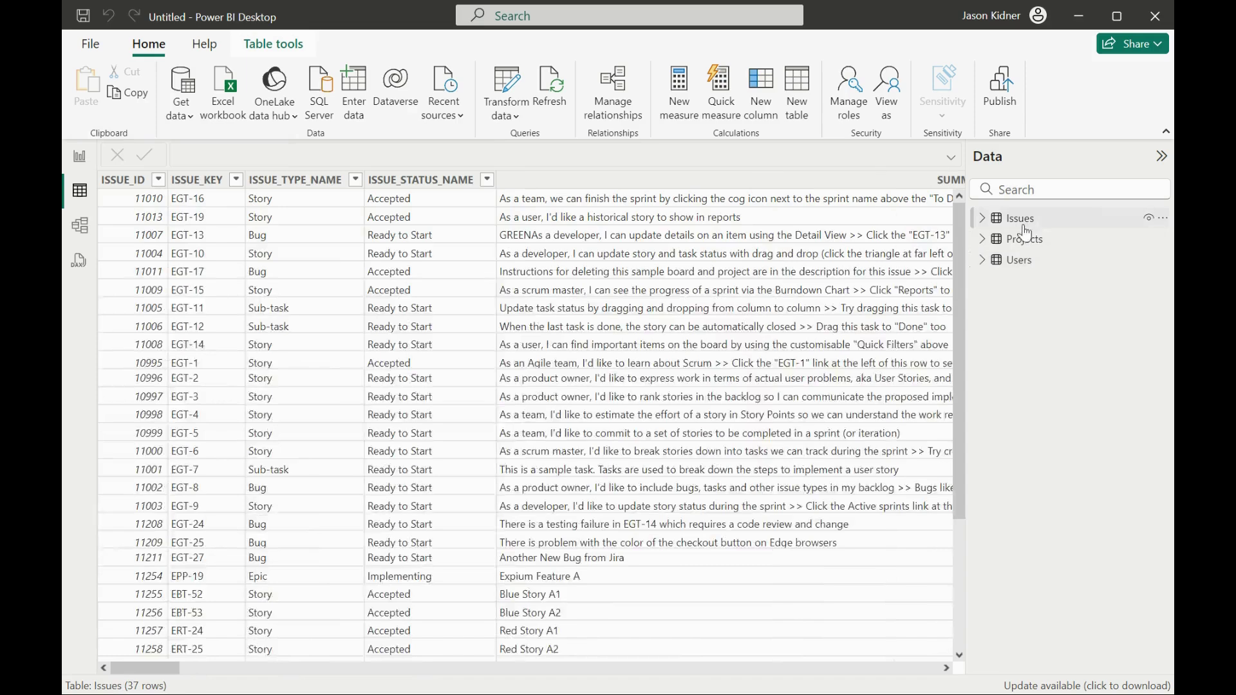
{"action": "left_click", "coordinate": [982, 219]}
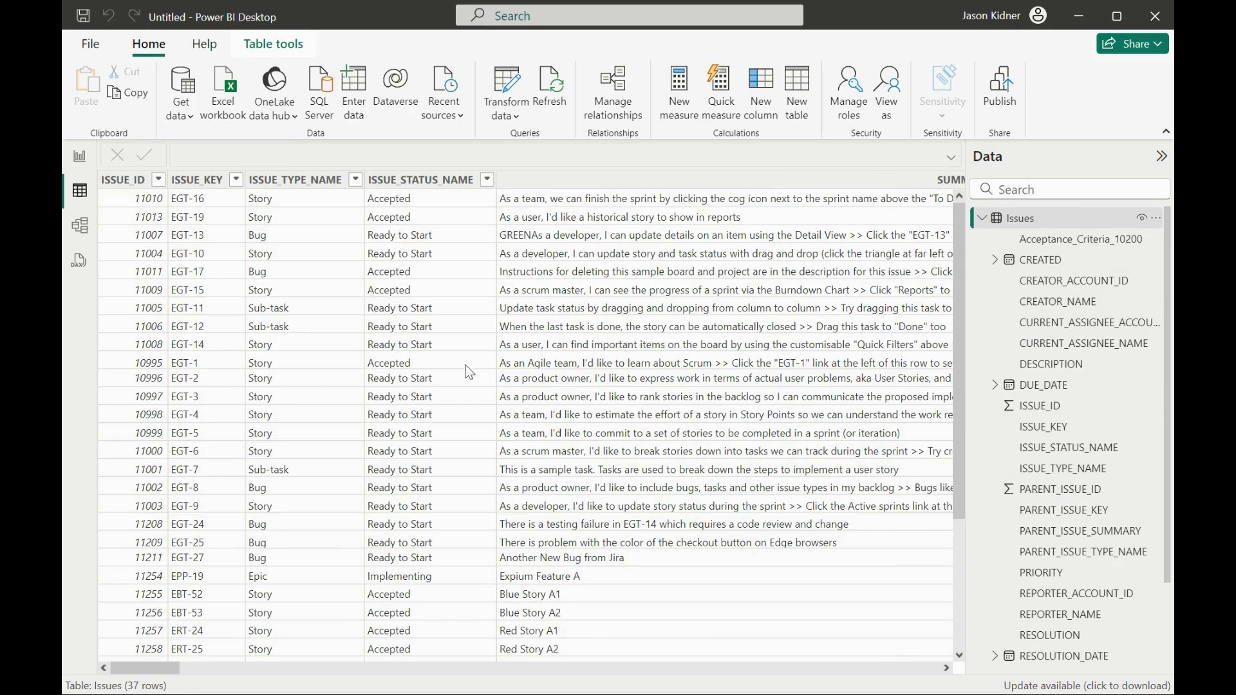
{"action": "scroll", "coordinate": [998, 390], "scroll_direction": "down", "scroll_amount": 2}
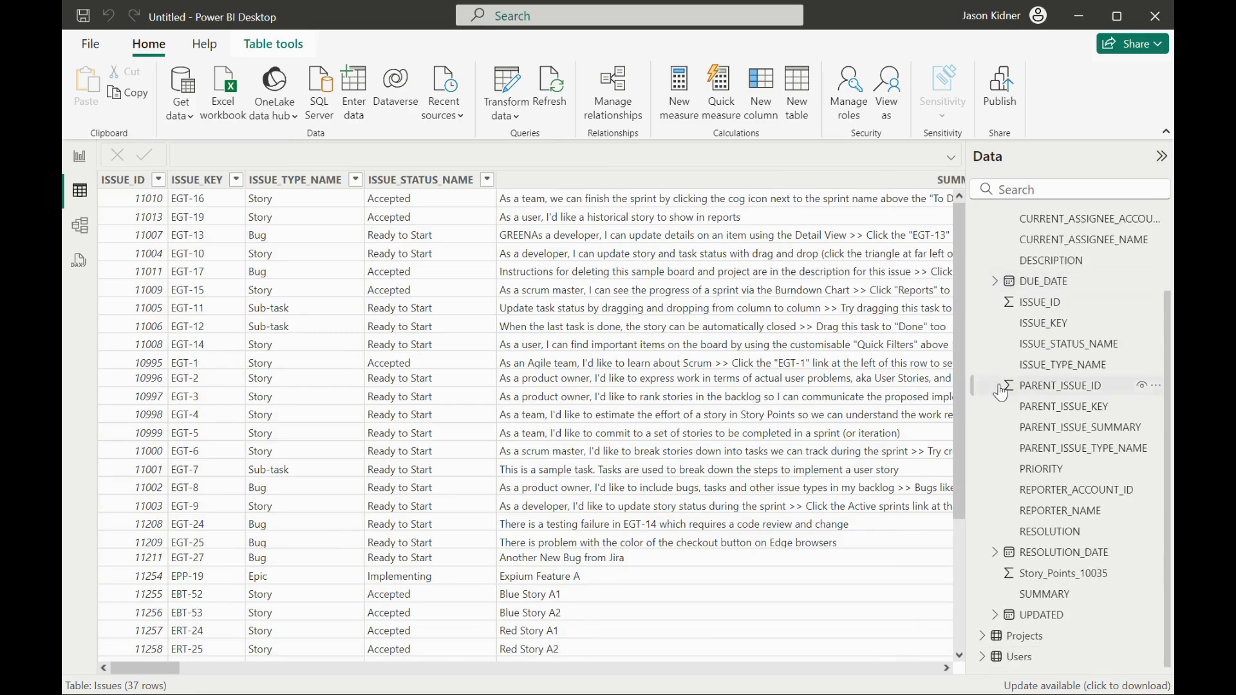
{"action": "scroll", "coordinate": [998, 390], "scroll_direction": "up", "scroll_amount": 2}
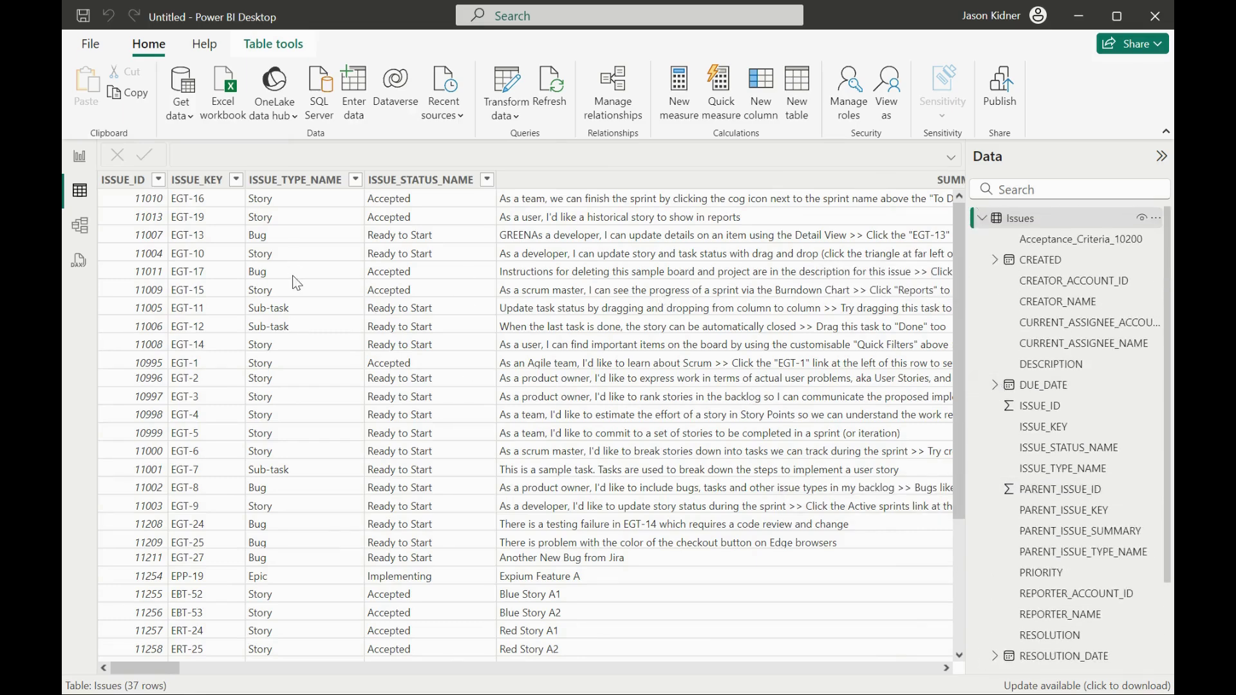
{"action": "left_click", "coordinate": [982, 219]}
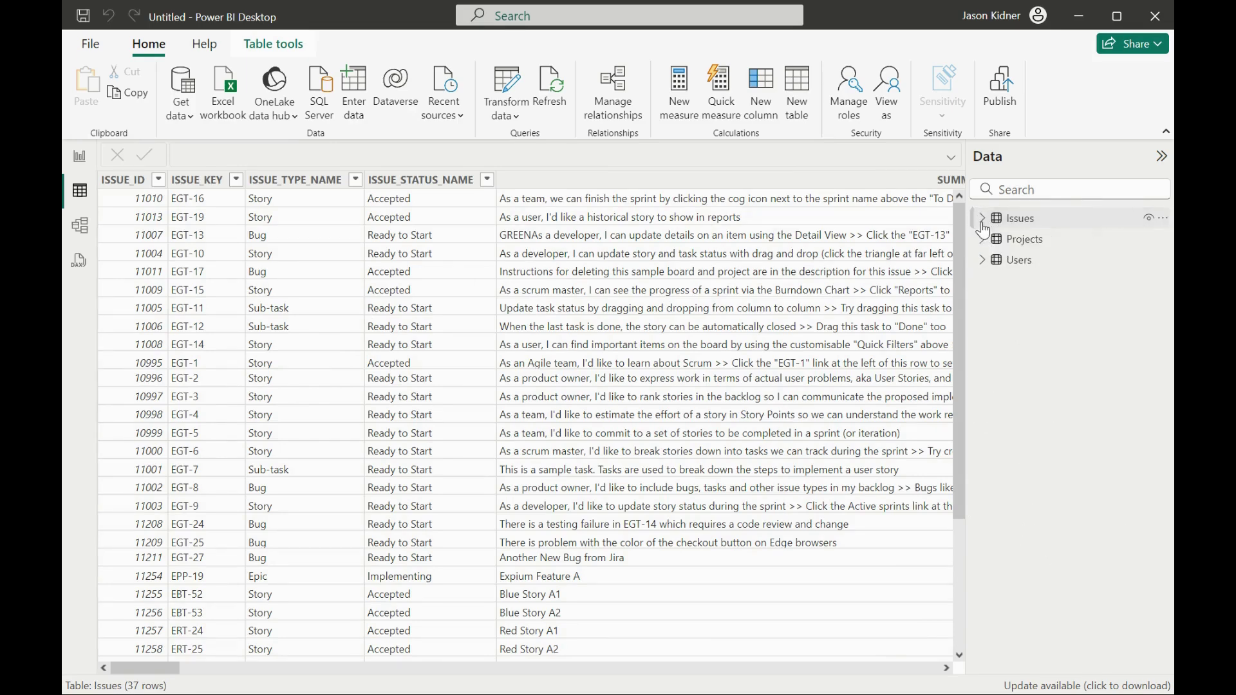
{"action": "left_click", "coordinate": [1018, 243]}
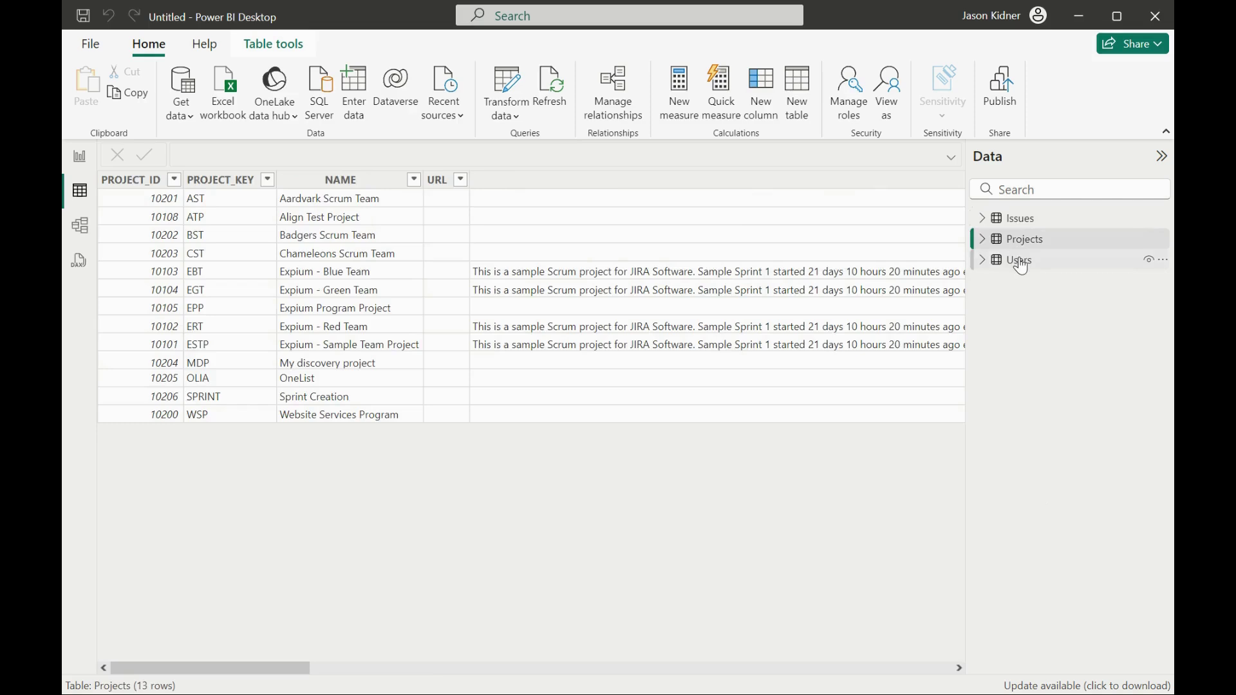
{"action": "left_click", "coordinate": [1022, 264]}
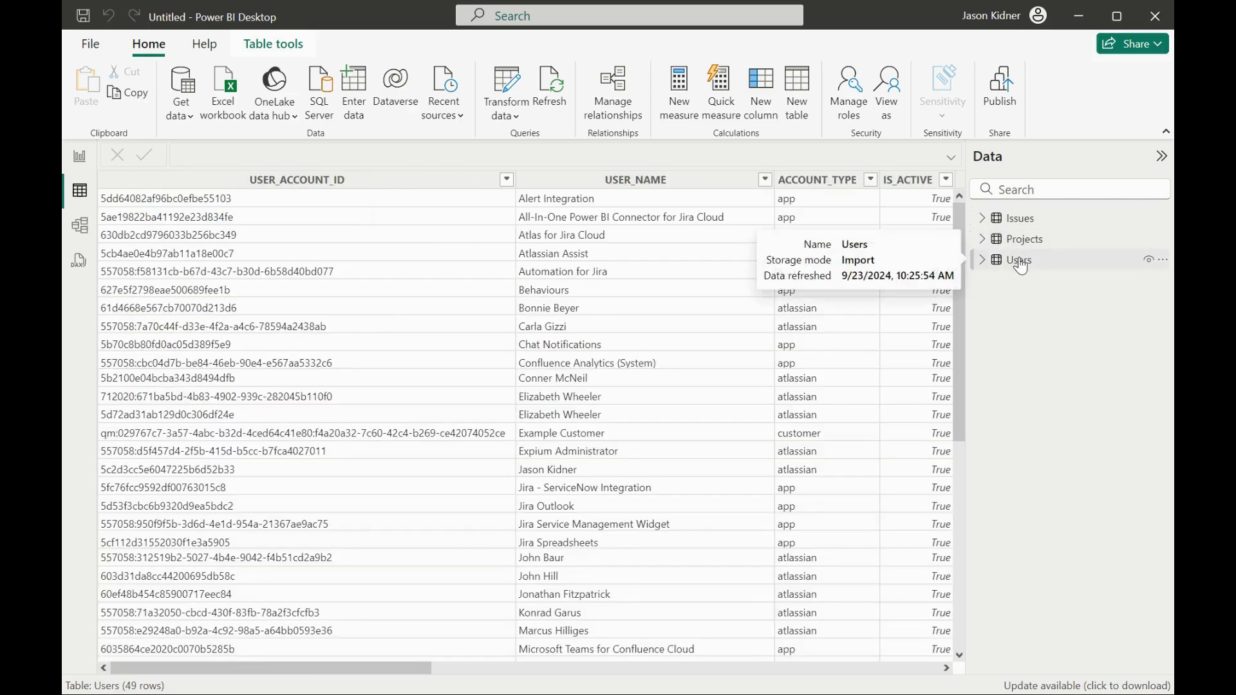